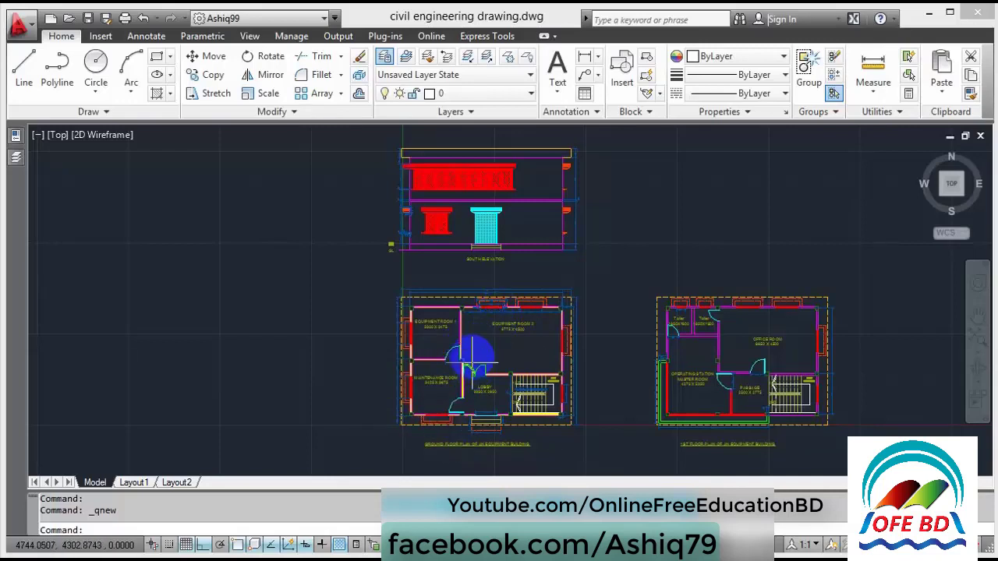
Step: Zoom in on the ground floor plan and browse its layer list, leaving layer 0 current
scroll(413, 408, up, 1)
scroll(457, 367, up, 2)
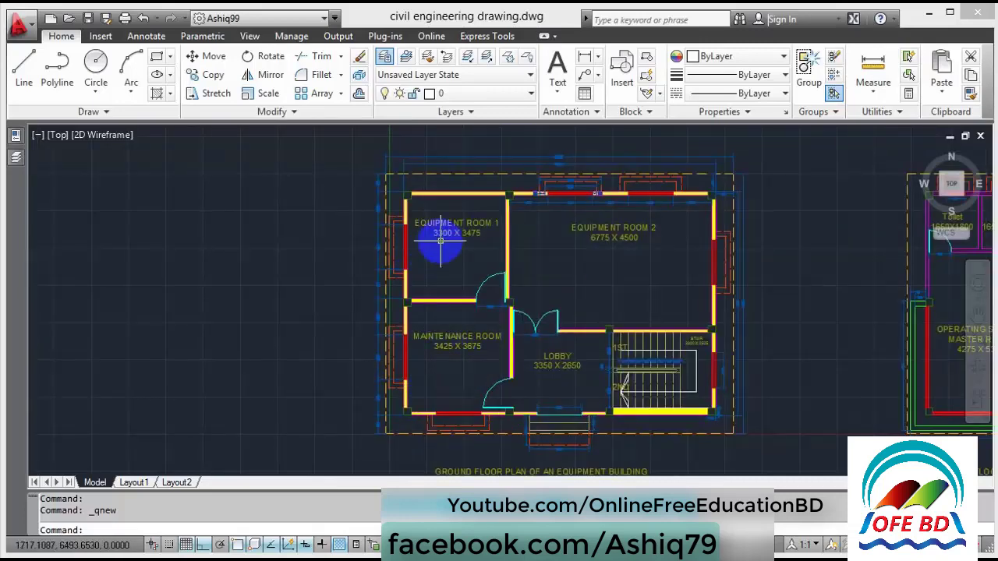
click(508, 92)
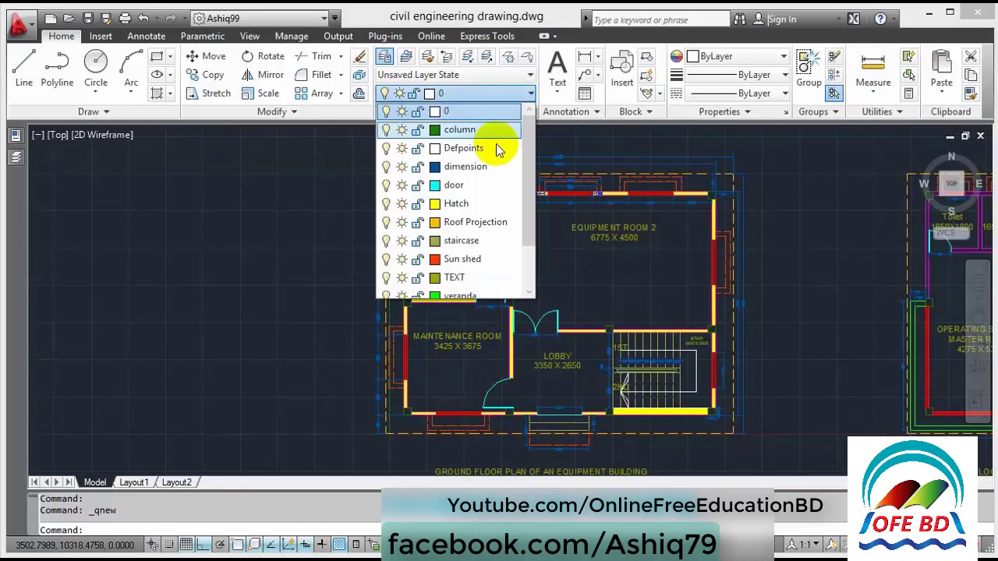
mouse_move(527, 142)
mouse_down()
mouse_move(523, 223)
mouse_move(541, 138)
mouse_move(517, 116)
mouse_up()
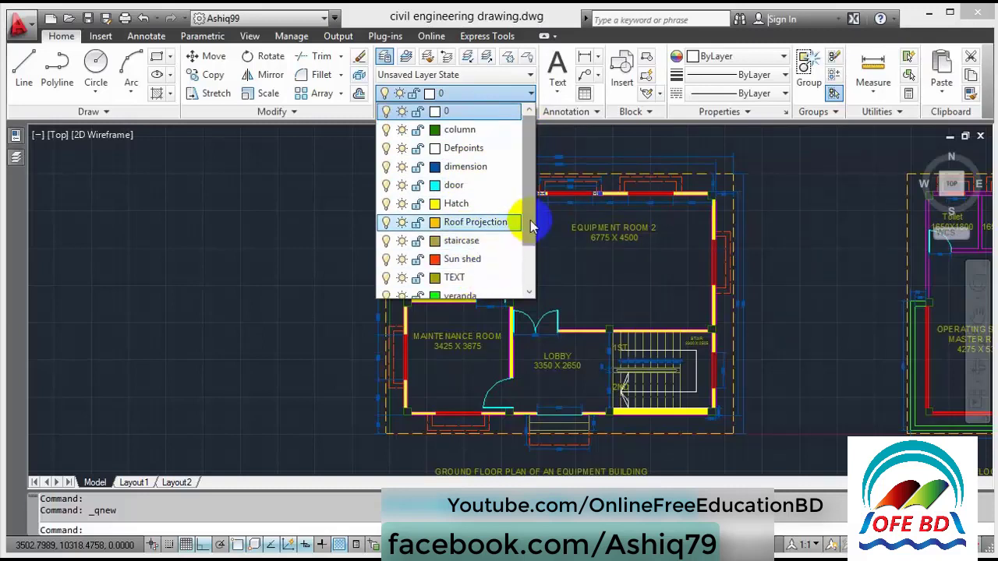
mouse_move(530, 226)
mouse_down()
mouse_move(528, 280)
mouse_move(533, 139)
mouse_up()
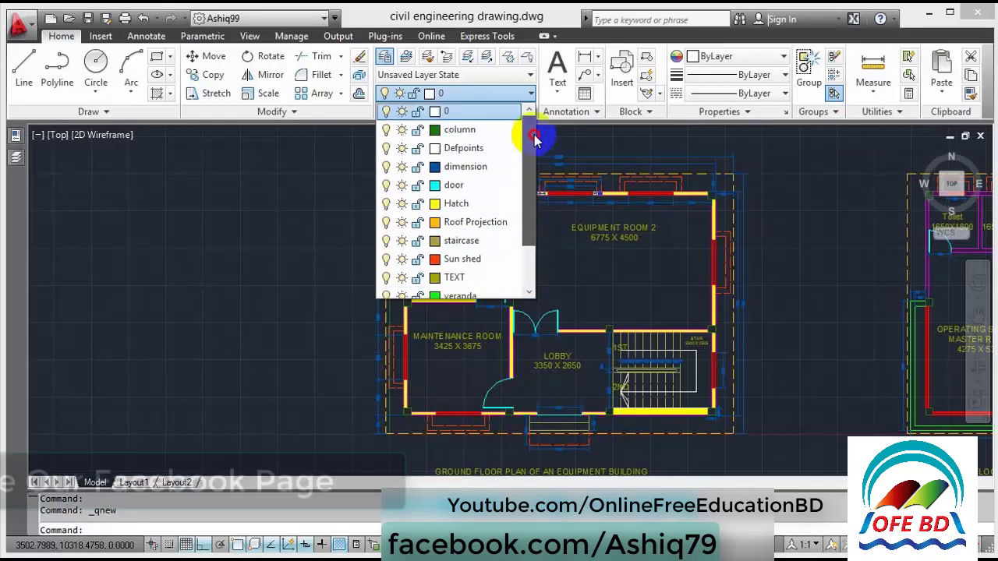
click(522, 95)
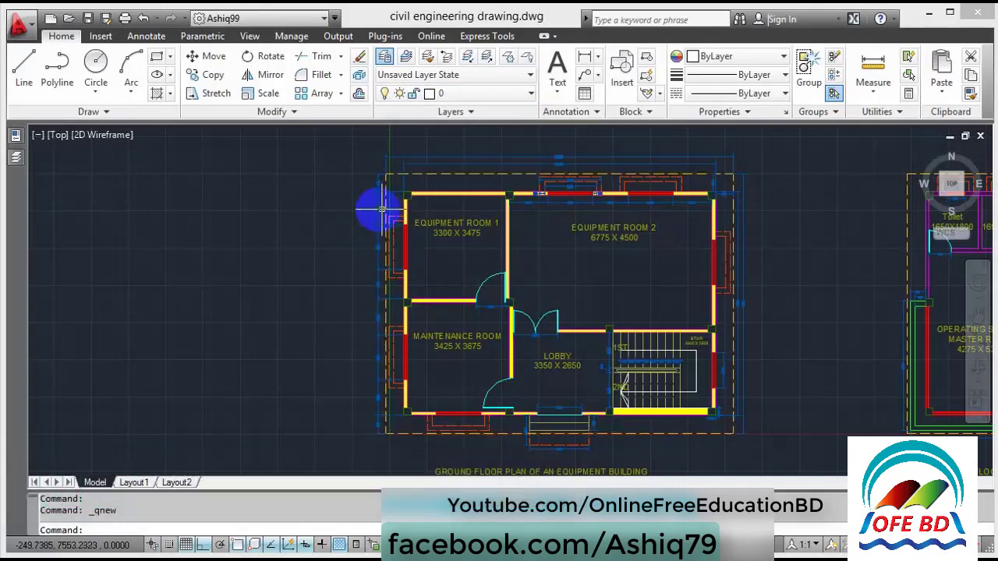
click(446, 93)
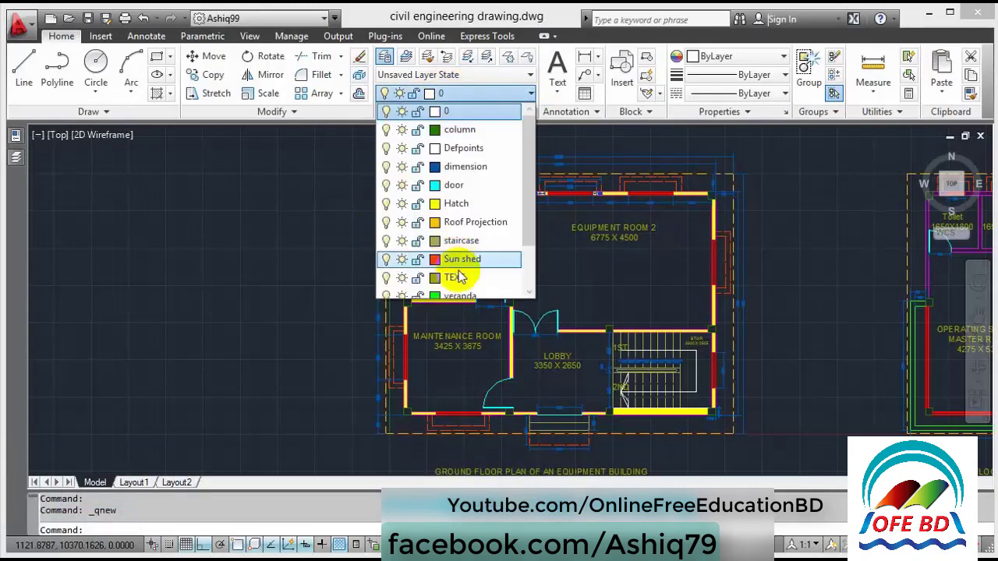
Step: Turn off the dimension and TEXT layers, then switch to Autocad Basic training_3.dwg
click(386, 169)
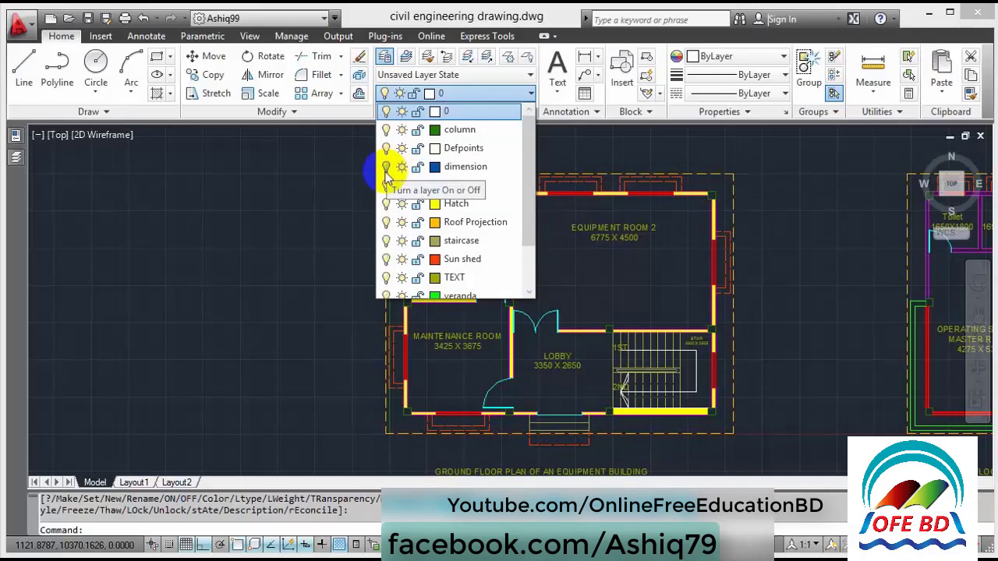
click(441, 247)
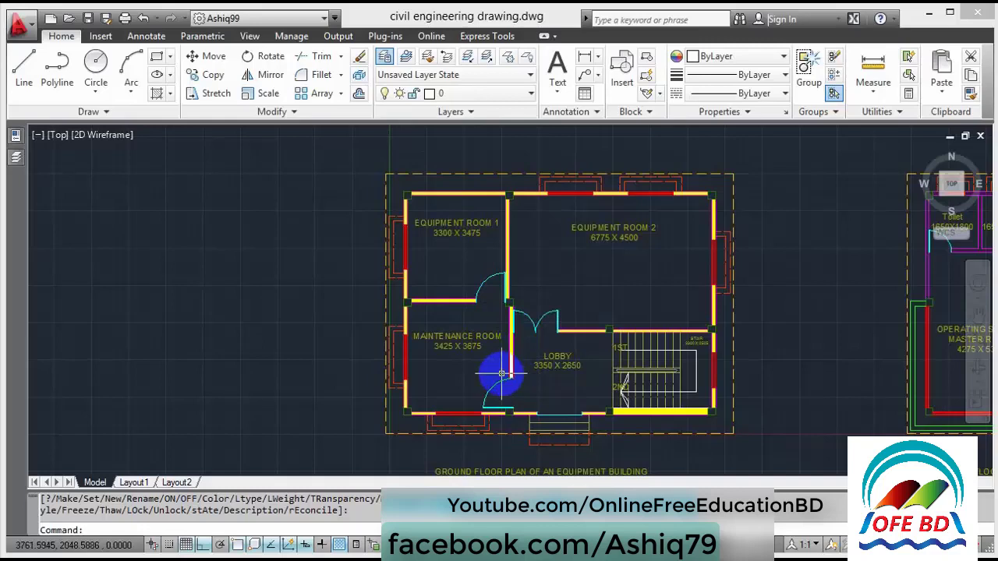
click(460, 93)
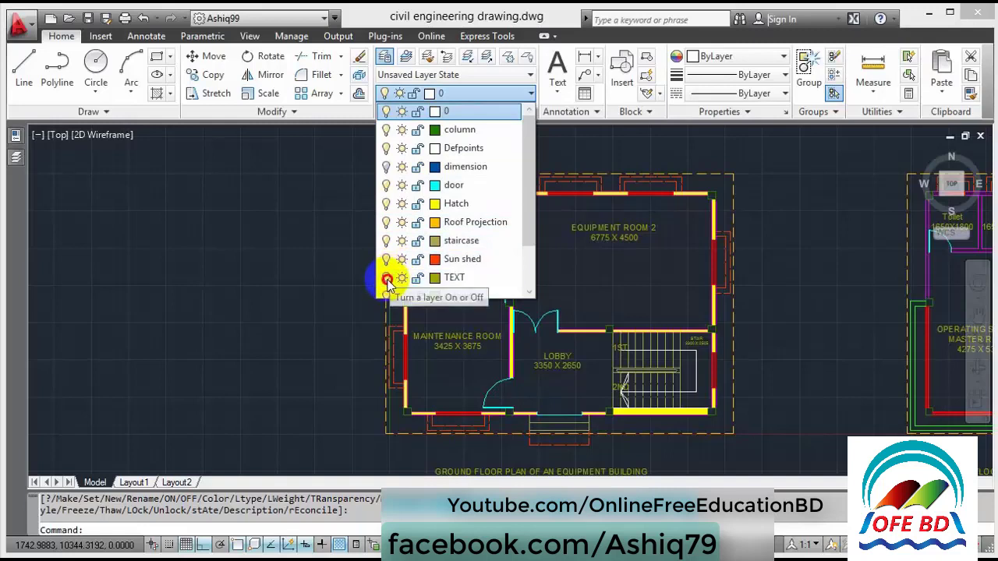
click(386, 281)
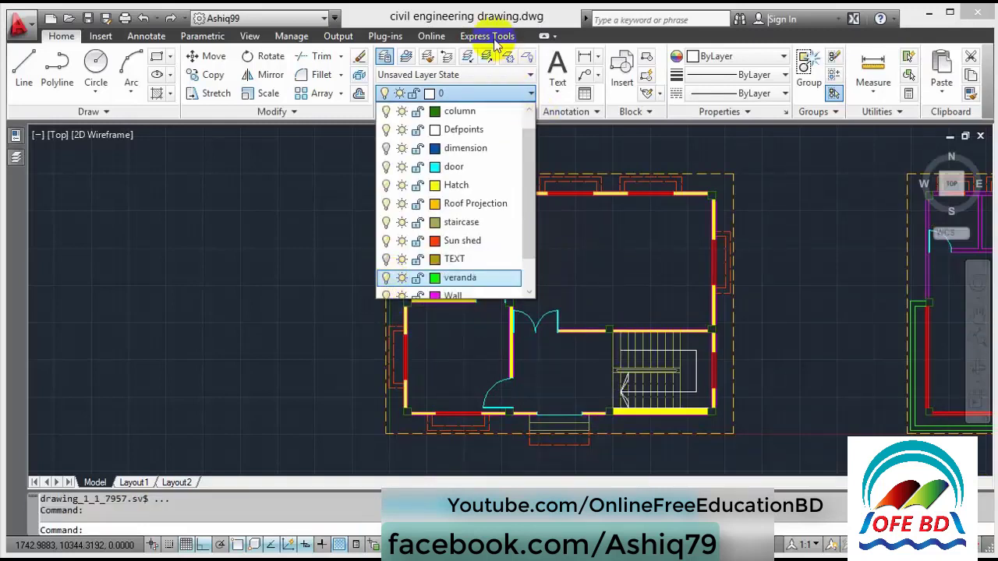
click(495, 92)
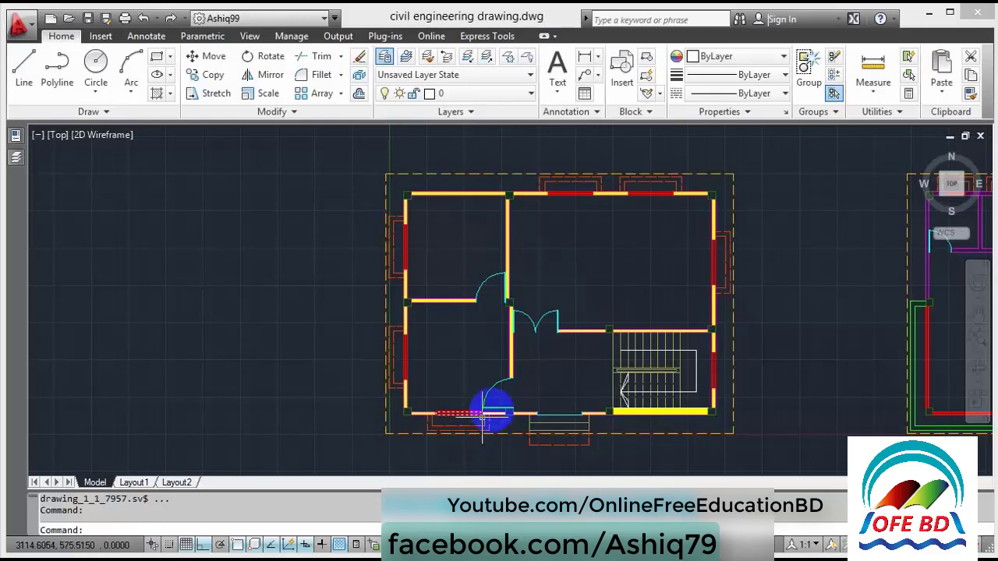
click(497, 460)
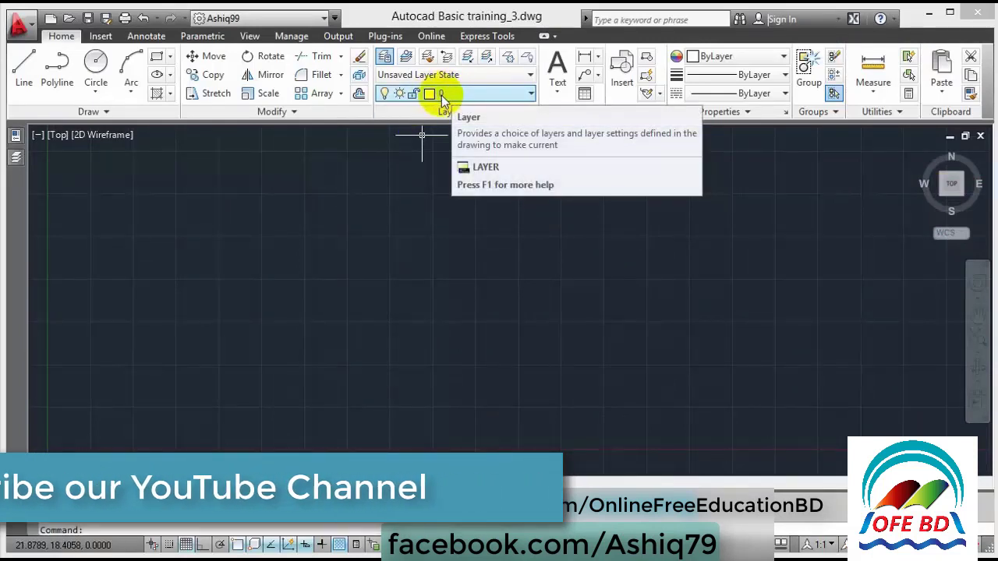
Step: Open the Layer Properties Manager and inspect the right-click options for layer 0
click(14, 162)
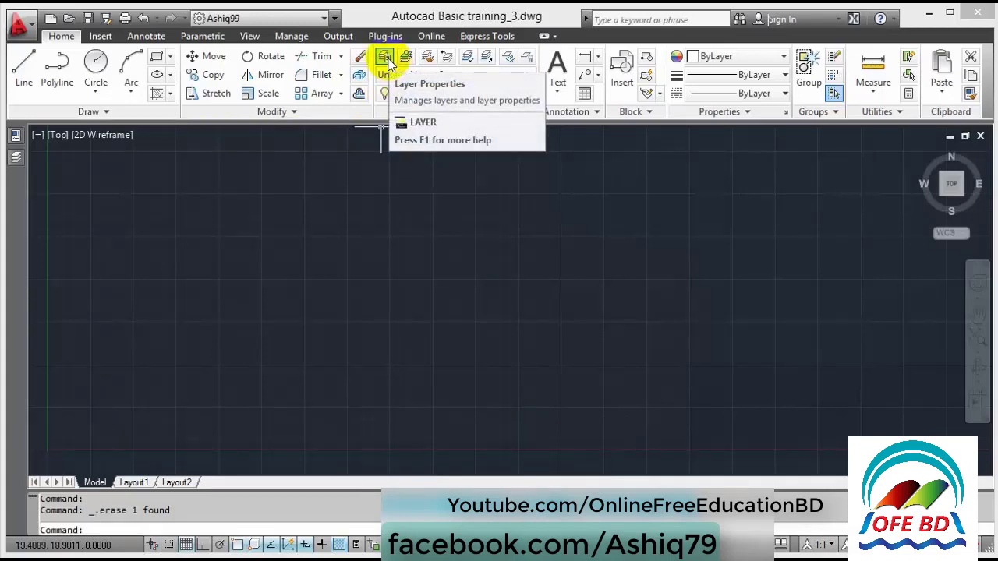
click(385, 59)
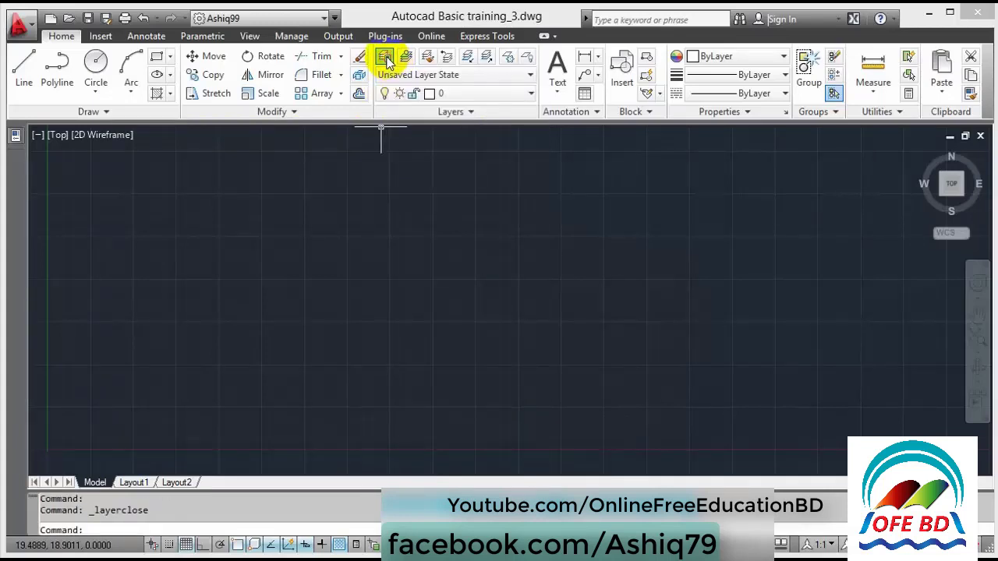
click(385, 59)
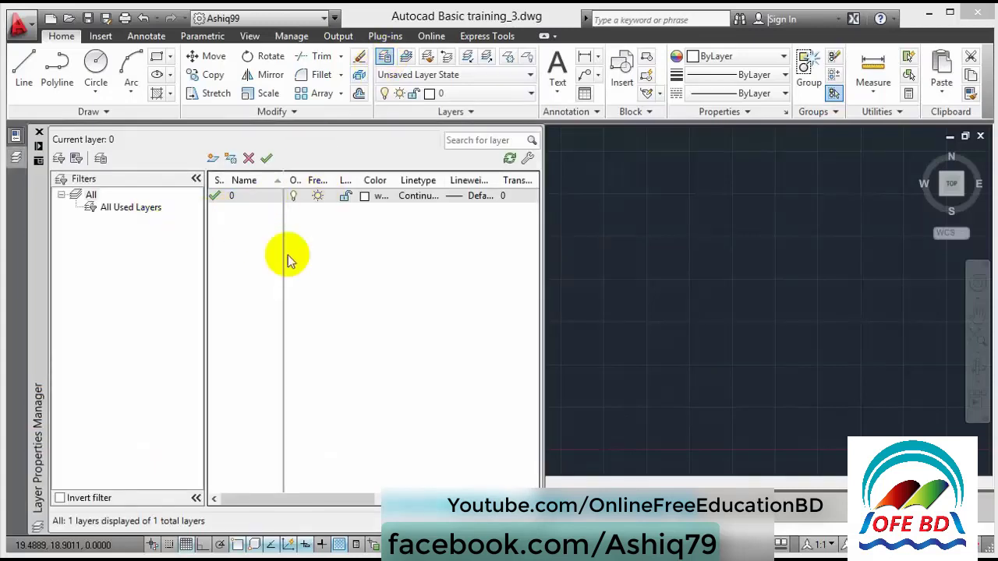
click(301, 157)
right_click(318, 199)
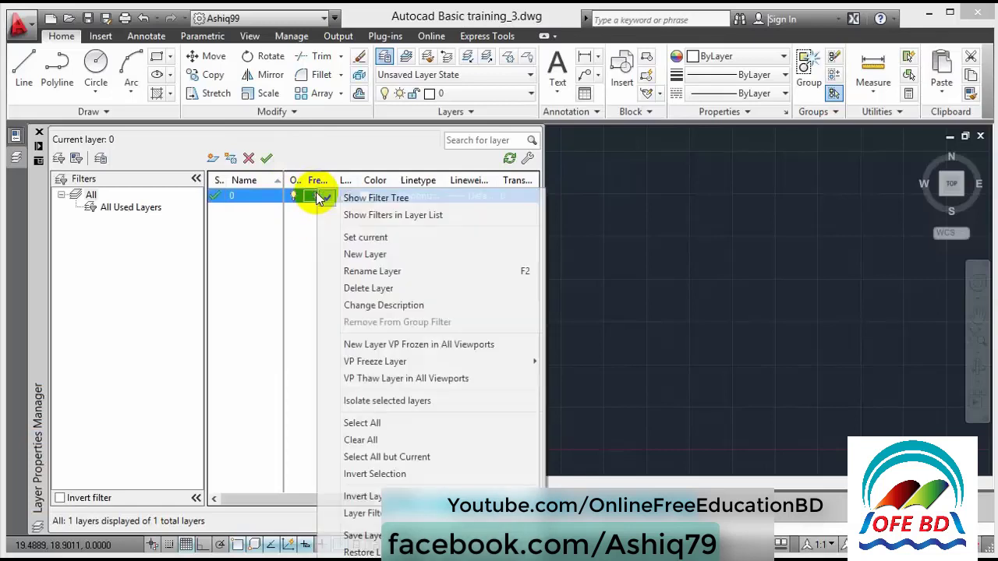
click(323, 141)
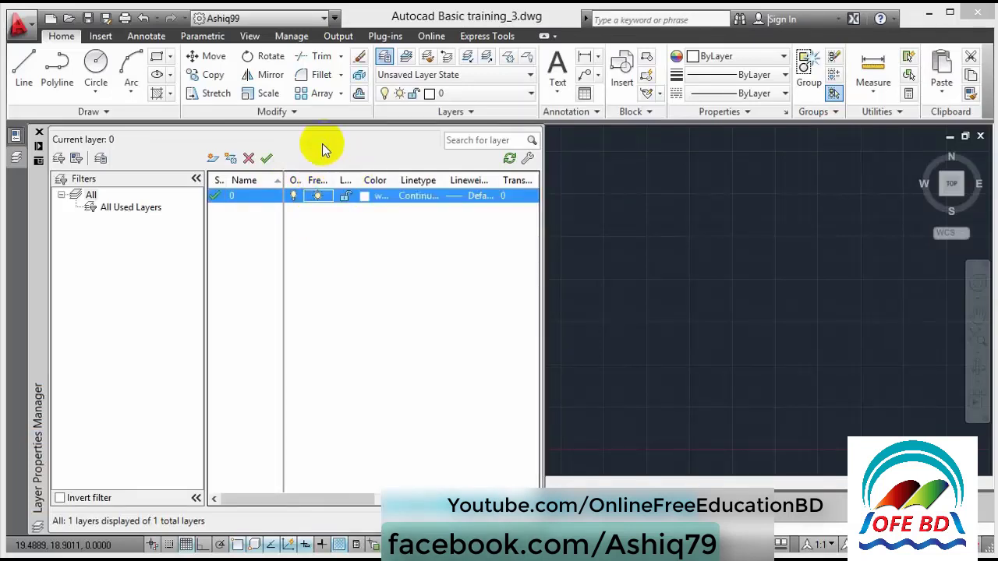
right_click(468, 201)
right_click(501, 196)
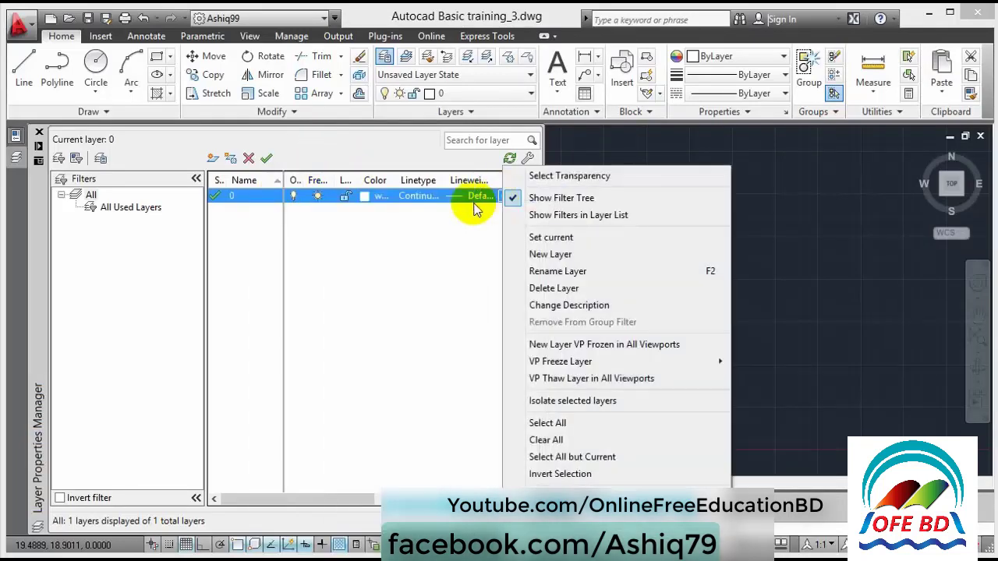
click(360, 159)
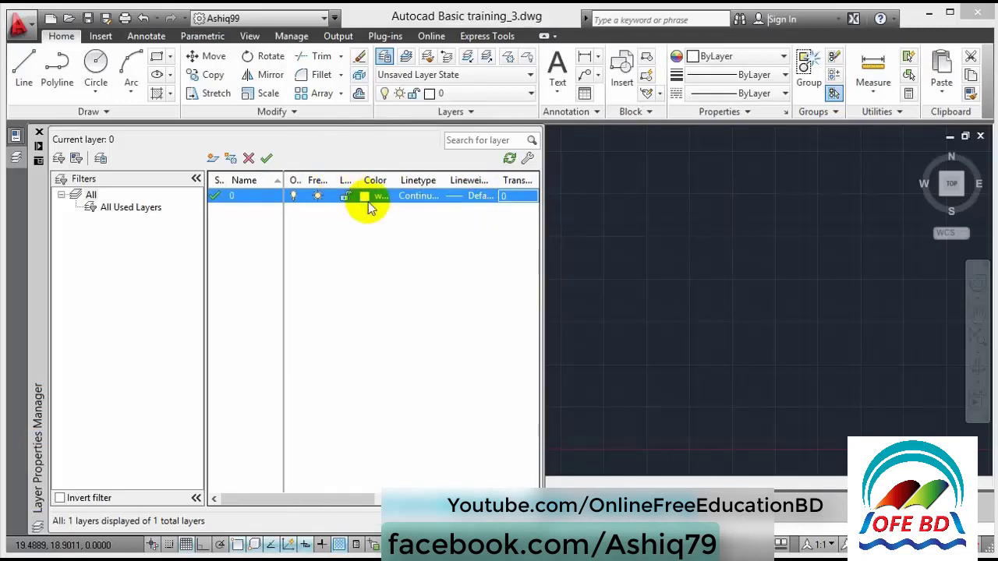
Step: Create layer LayerConcept_1 and set it current, raising the Current Layer Off warning
click(211, 160)
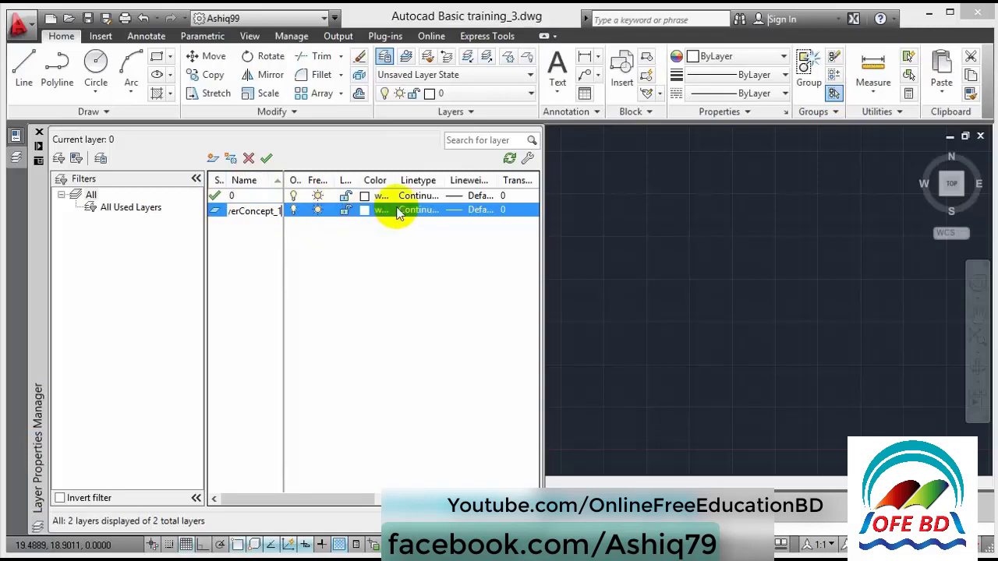
click(295, 214)
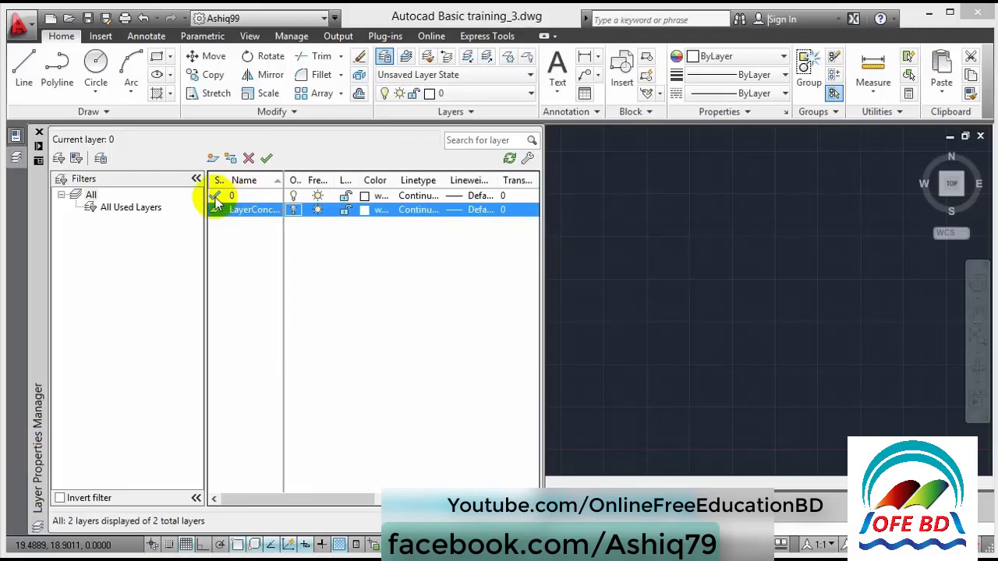
click(267, 159)
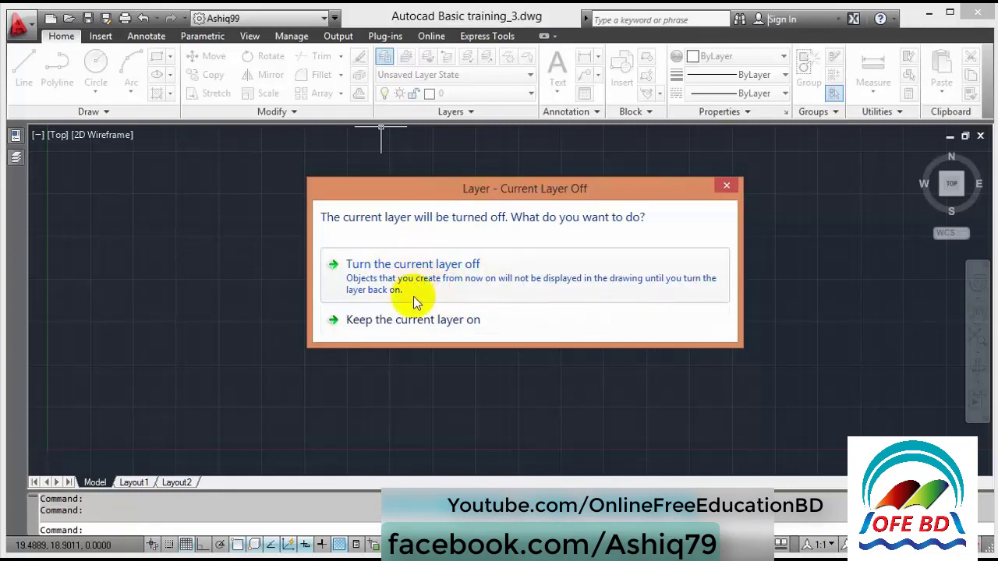
Step: Keep LayerConcept_1 on as current, then widen all columns and the palette through Description
click(406, 323)
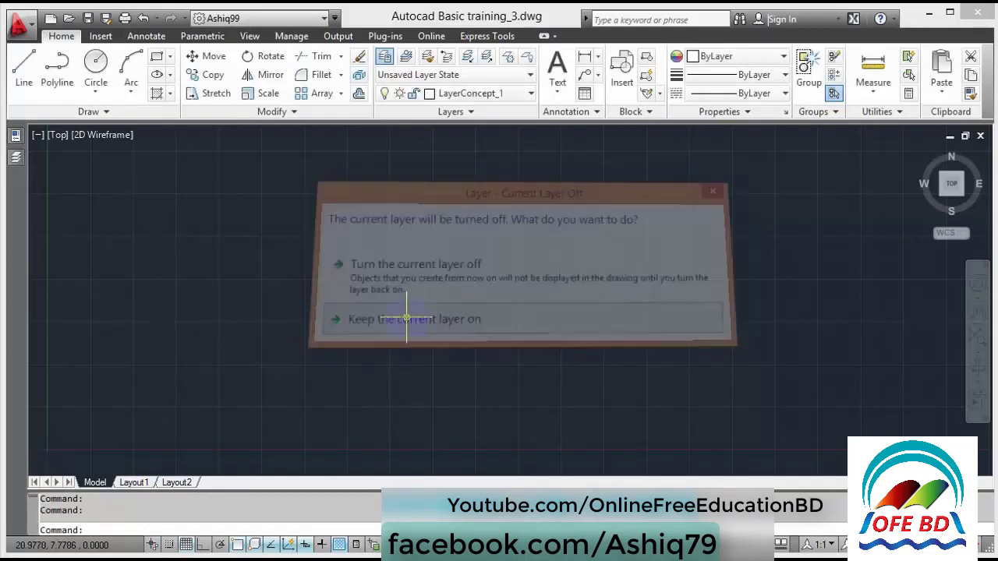
click(15, 159)
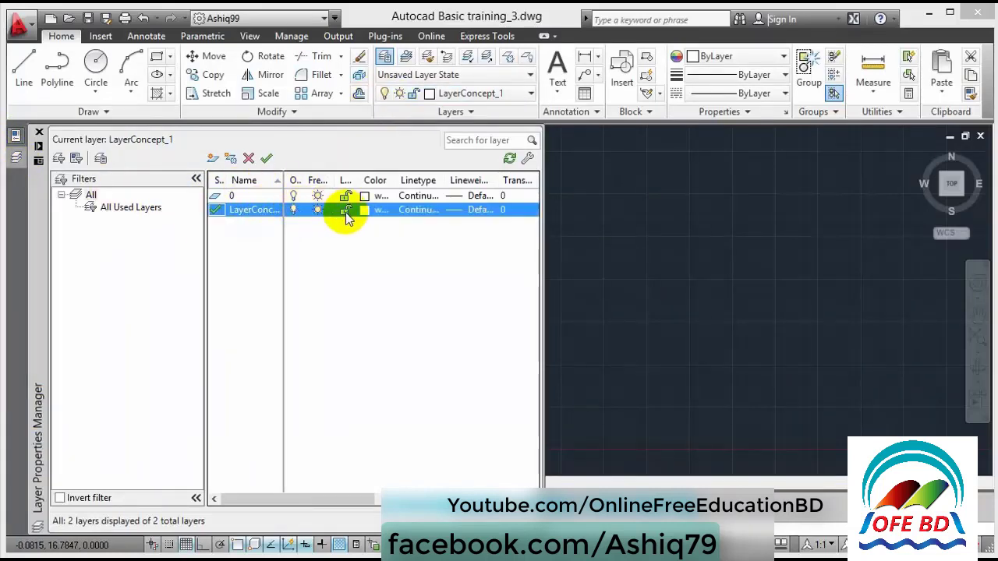
right_click(341, 184)
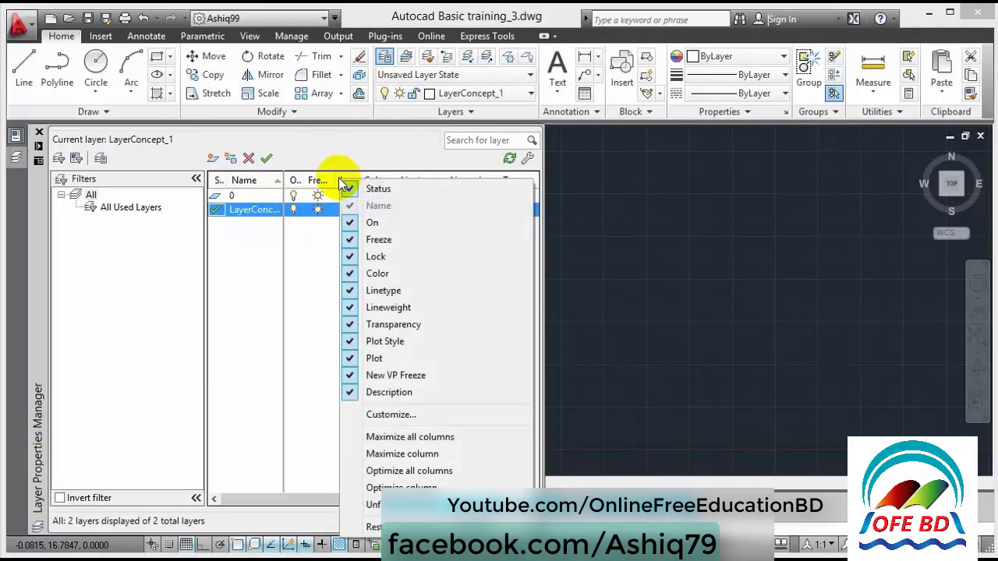
click(370, 438)
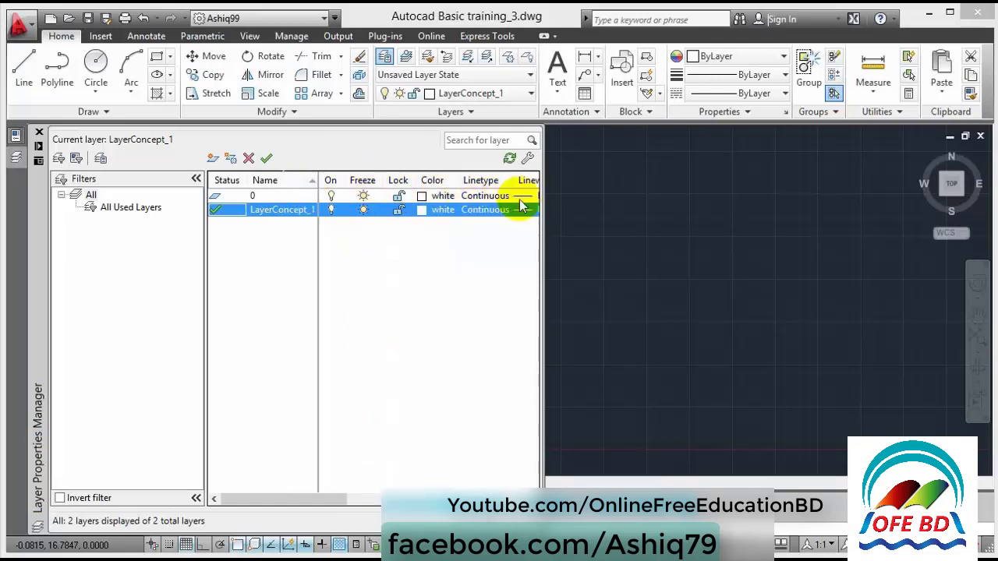
drag(543, 208, 862, 208)
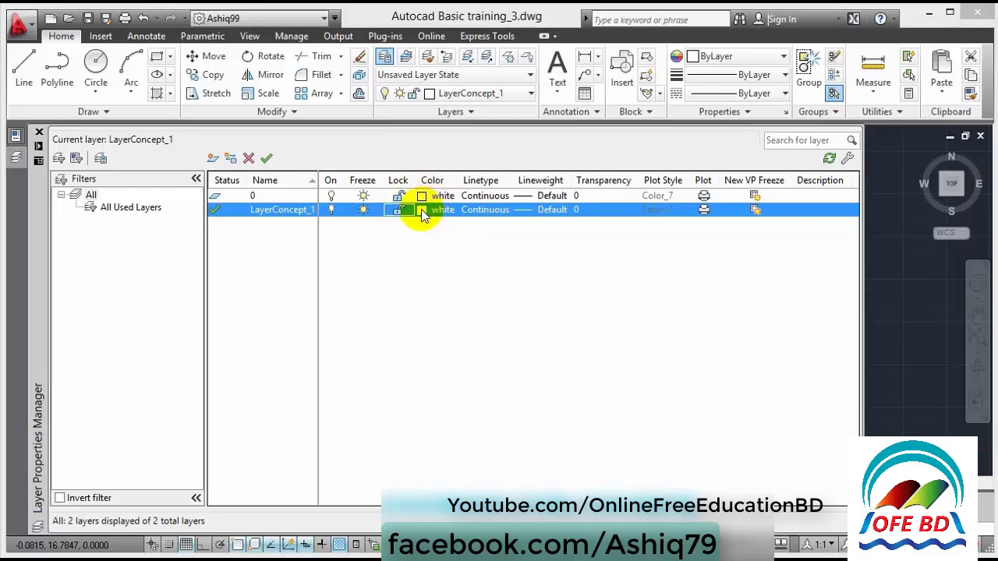
Step: Set LayerConcept_1's colour to cyan
click(421, 209)
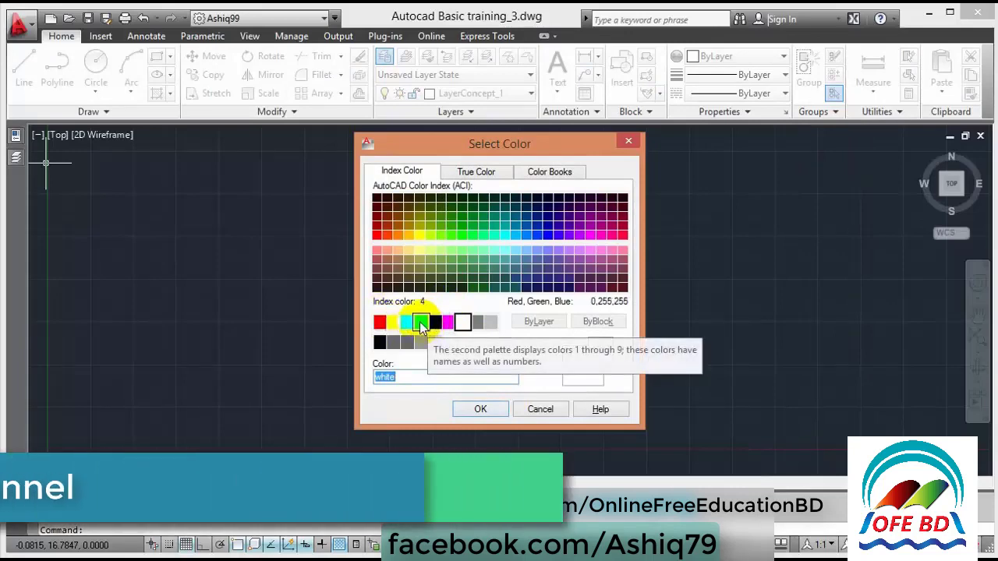
click(420, 321)
click(476, 409)
mouse_move(37, 421)
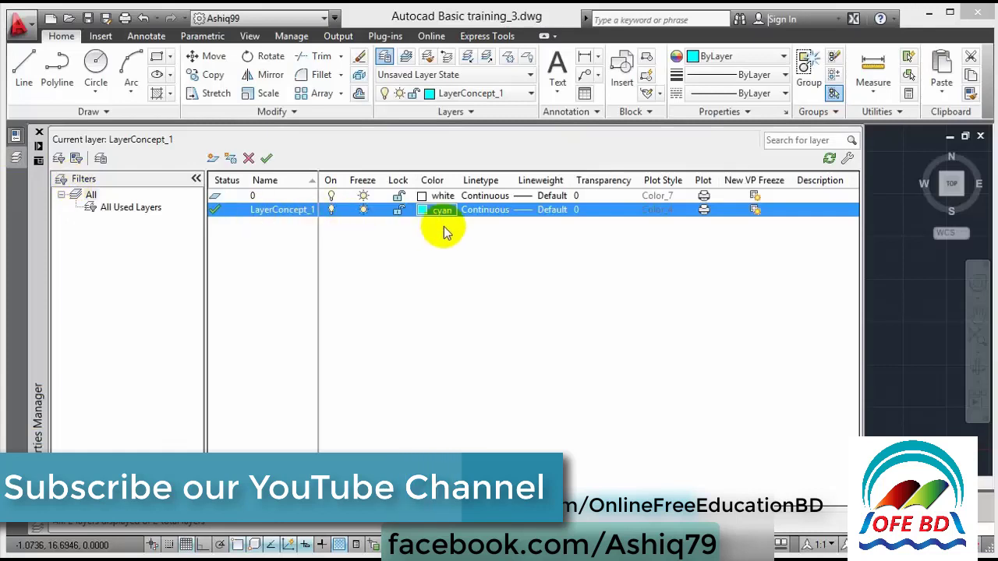
Step: Load the ACAD_ISO02W100 linetype and assign it to LayerConcept_1
click(483, 211)
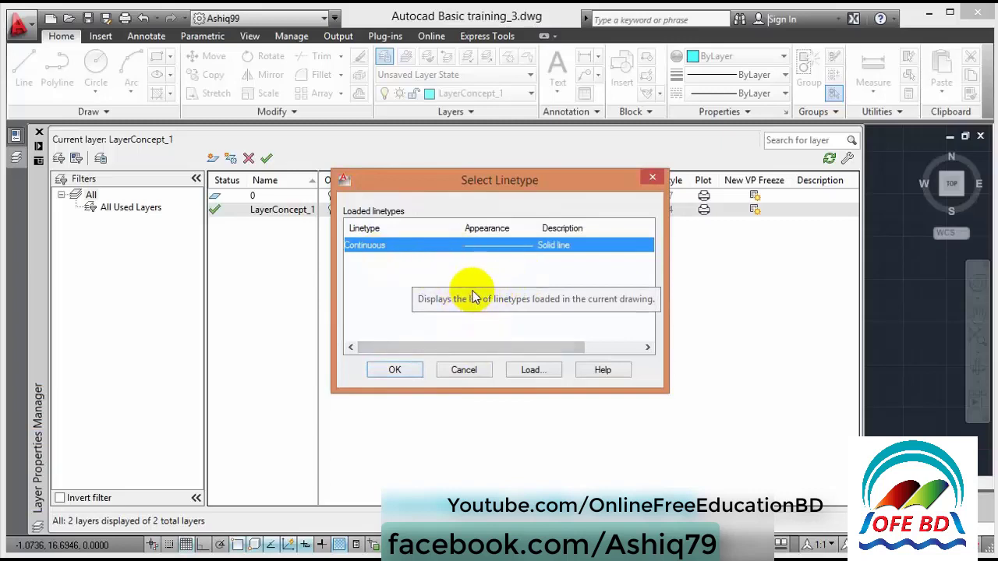
click(527, 368)
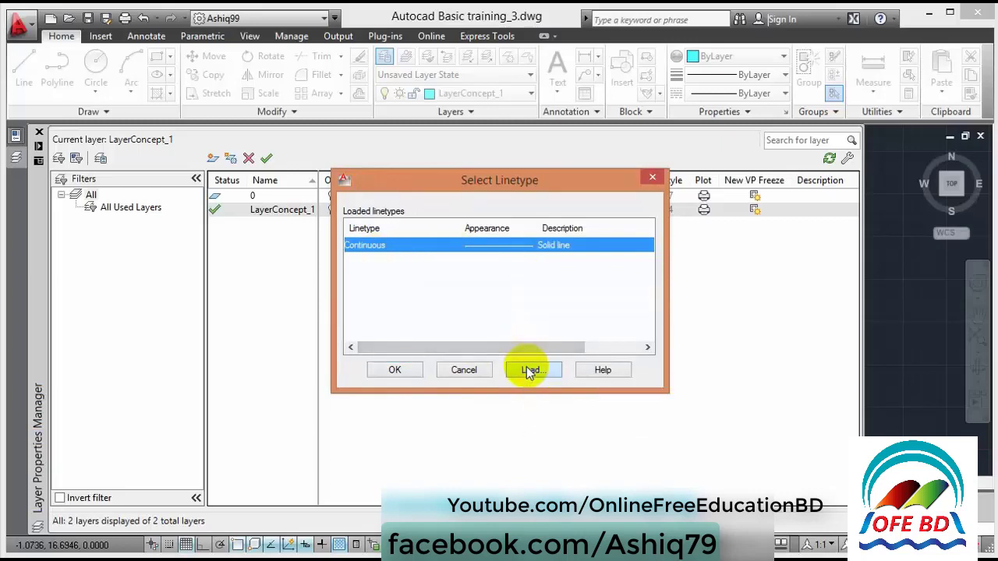
click(528, 371)
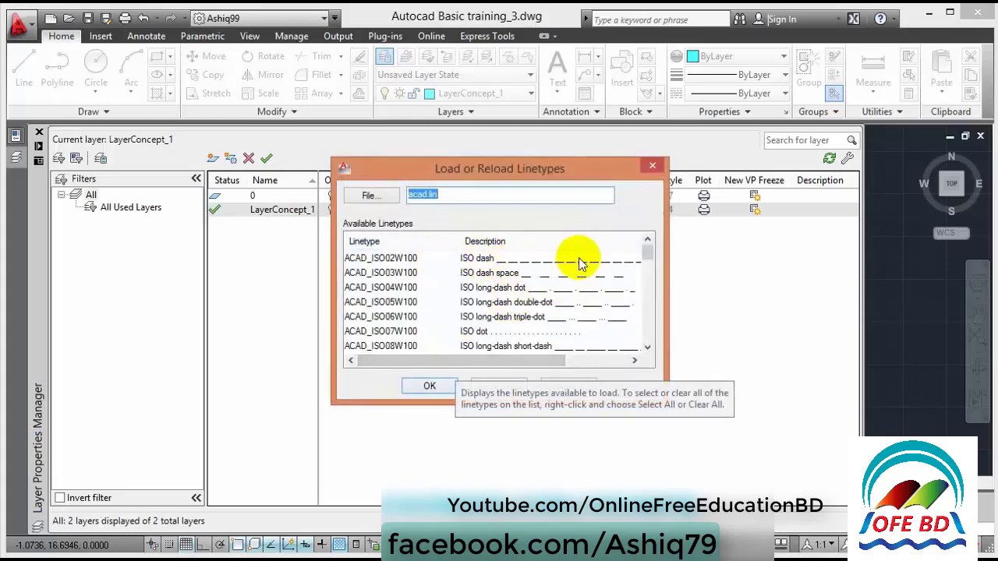
mouse_move(647, 253)
mouse_down()
mouse_move(646, 335)
mouse_move(646, 251)
mouse_up()
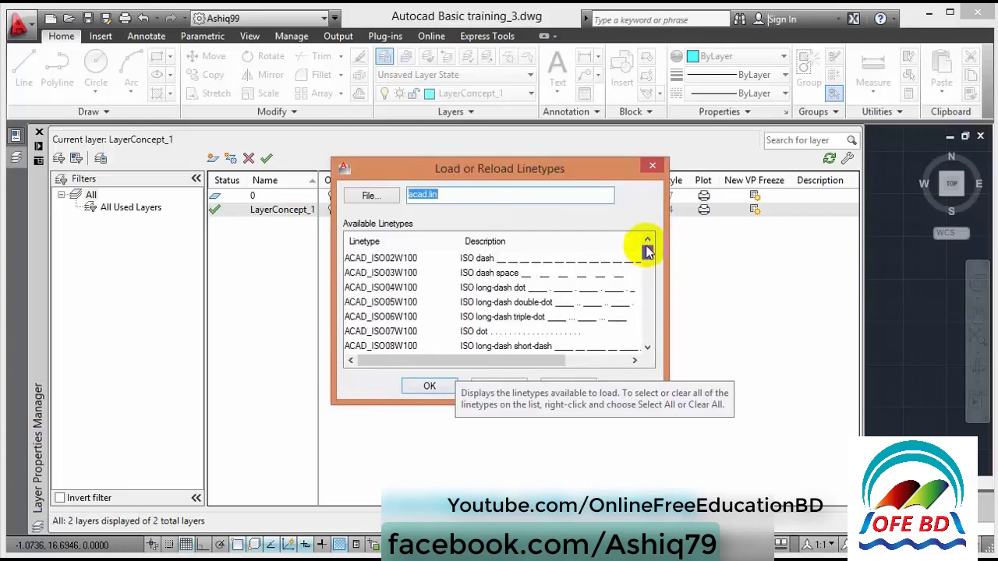
click(472, 260)
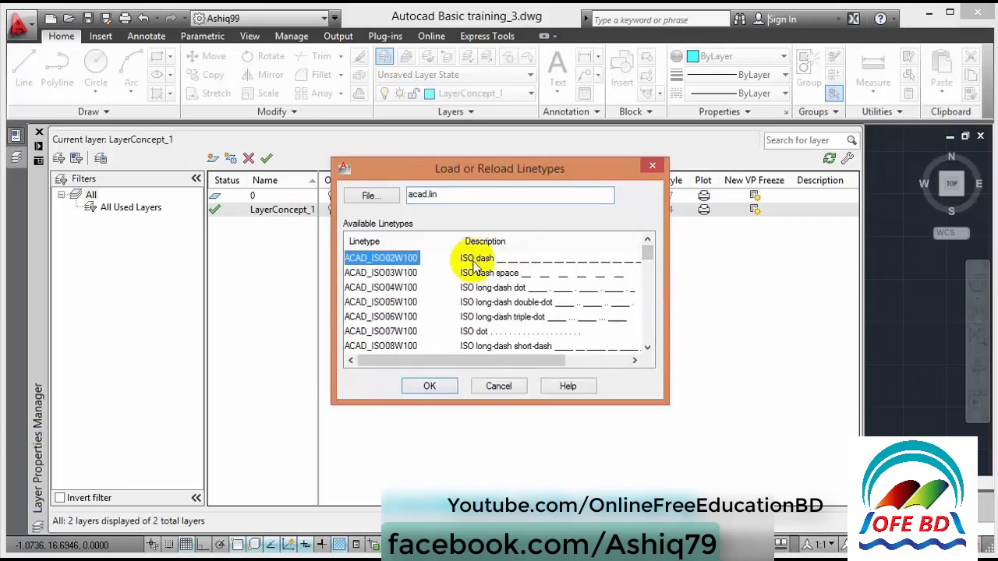
click(431, 384)
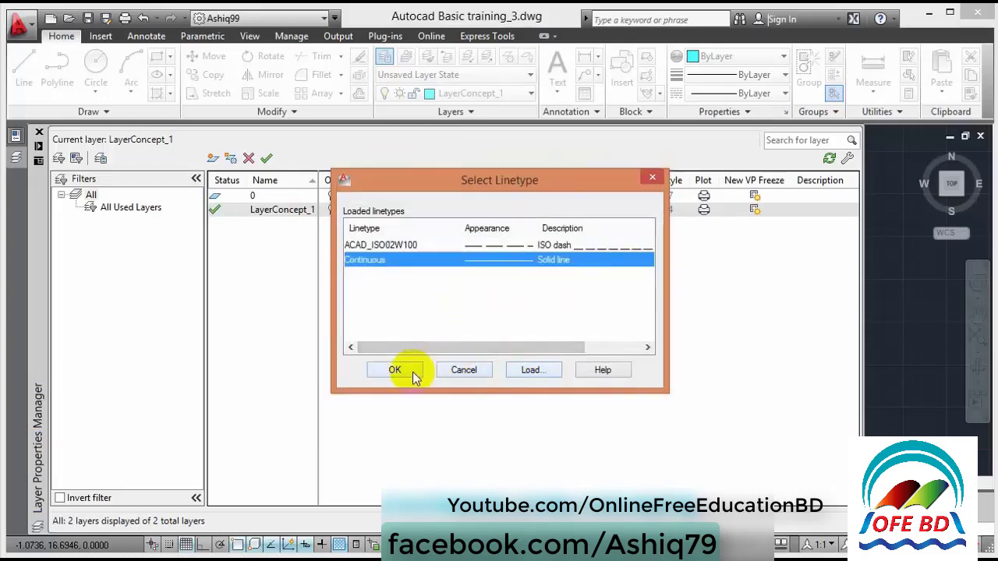
click(412, 372)
click(477, 210)
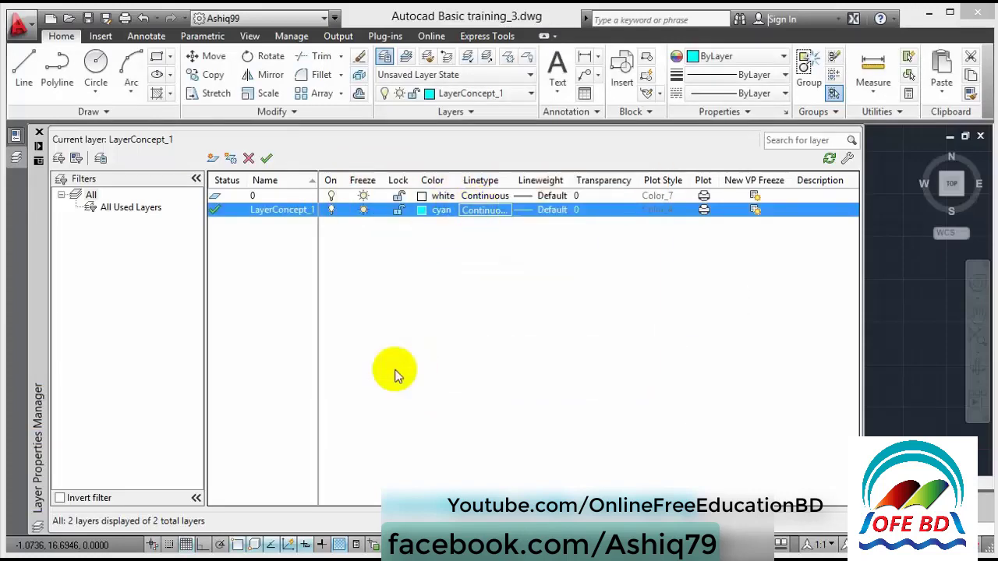
click(393, 247)
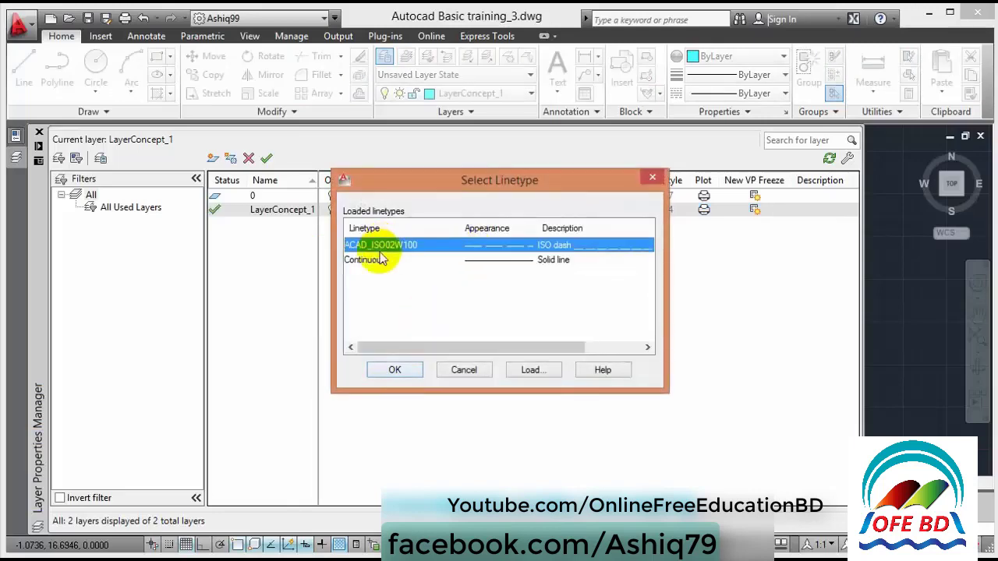
click(392, 371)
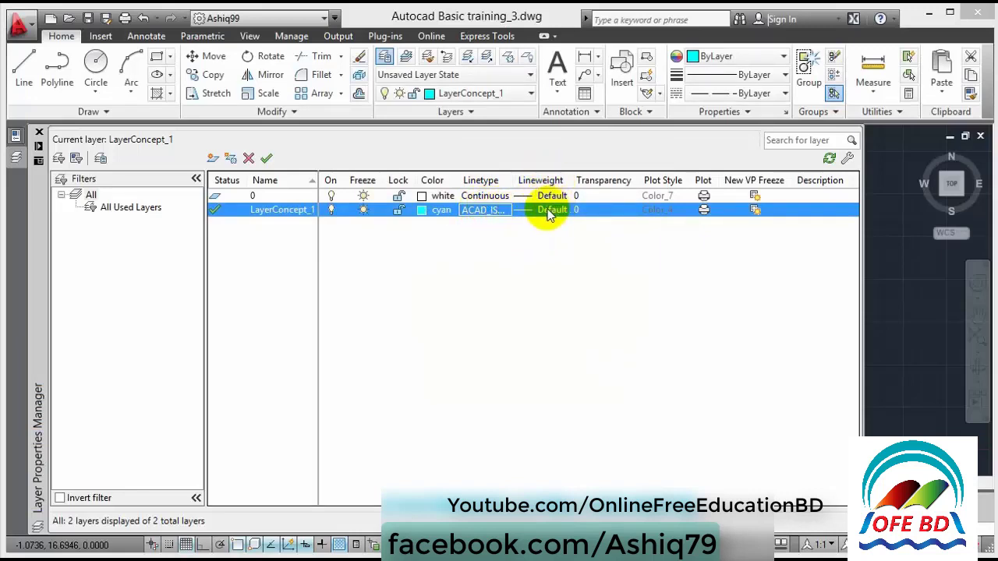
click(548, 215)
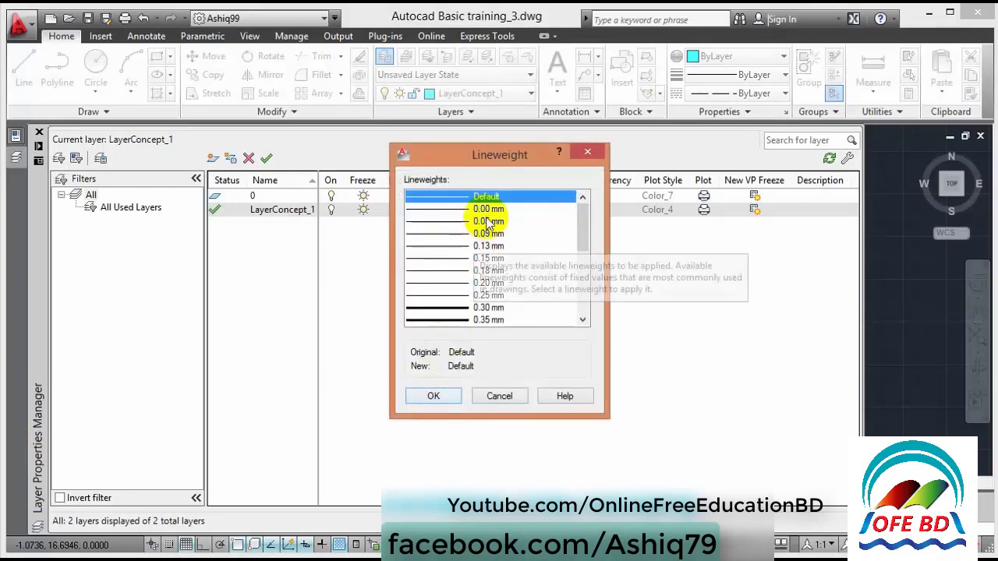
mouse_move(583, 214)
mouse_down()
mouse_move(577, 292)
mouse_move(583, 199)
mouse_up()
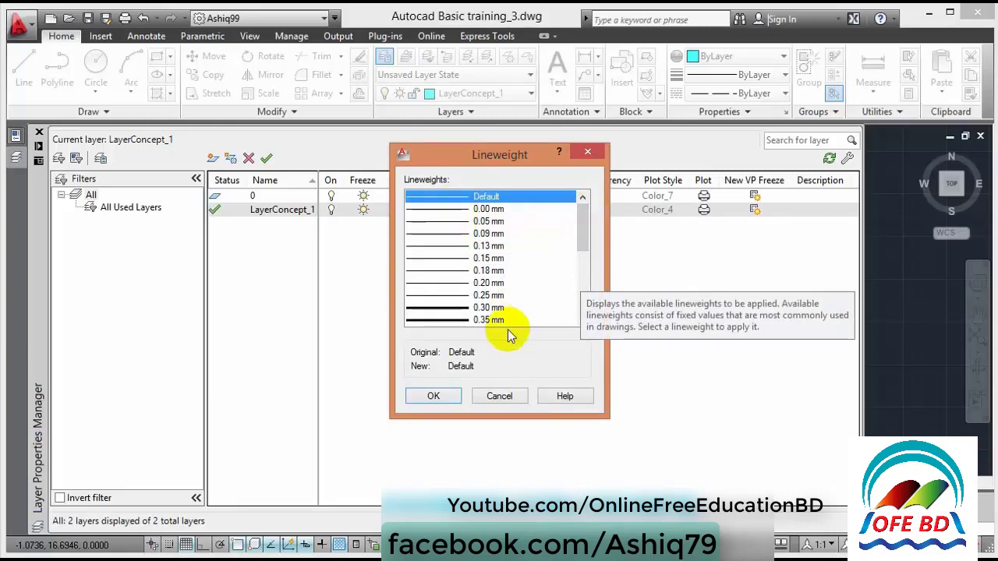
click(444, 396)
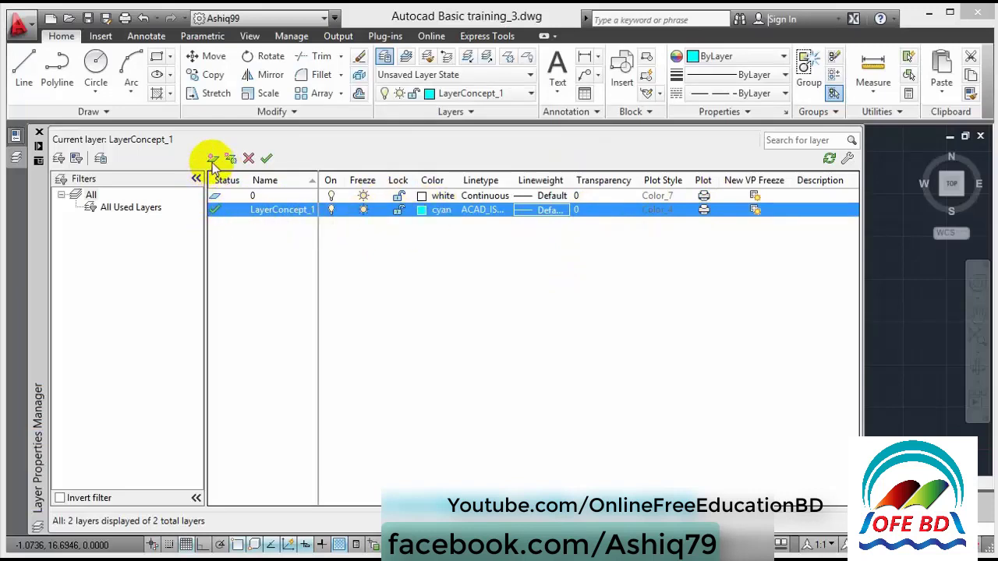
click(877, 277)
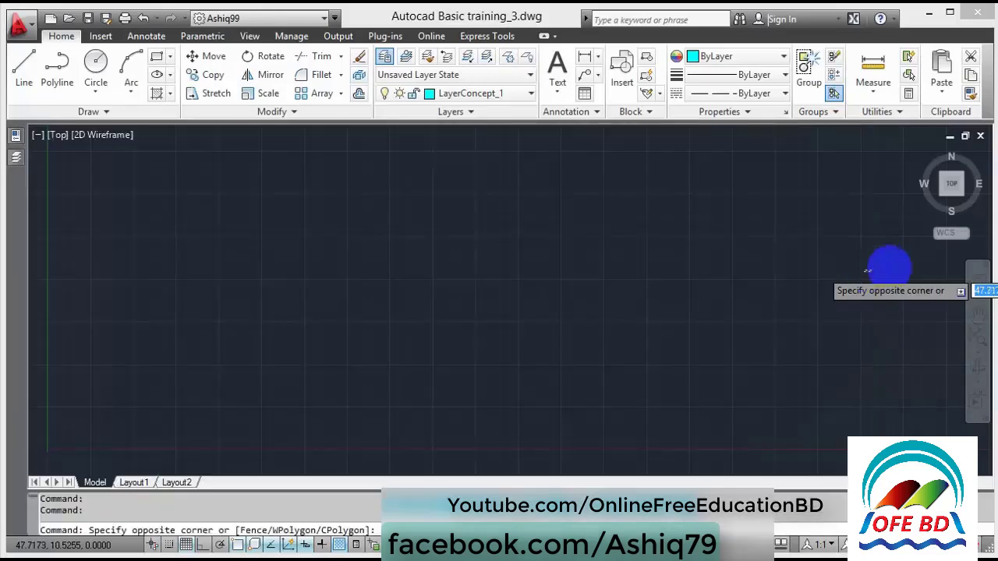
Step: Make layer 0 current and draw a white circle on the left of the drawing
click(406, 245)
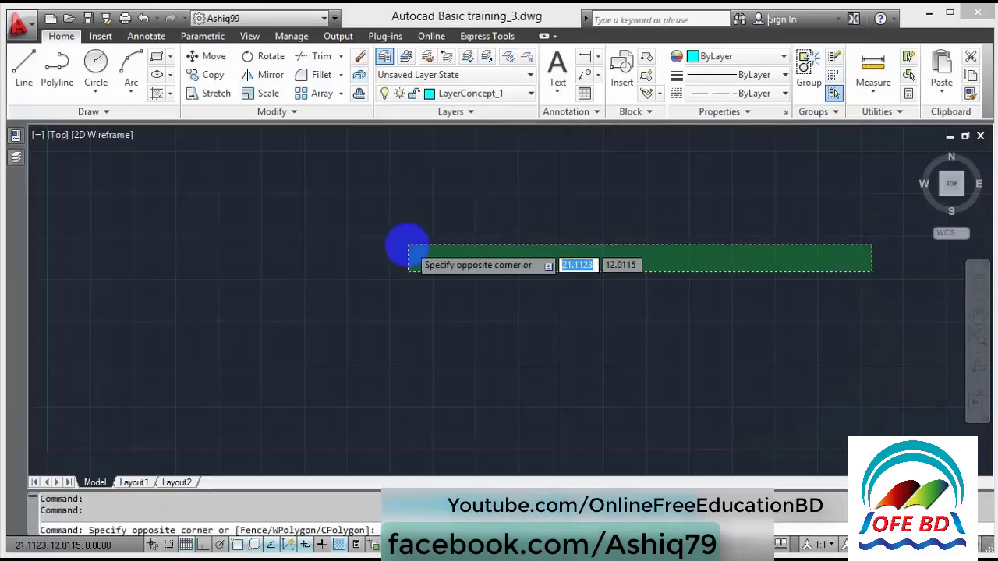
click(448, 97)
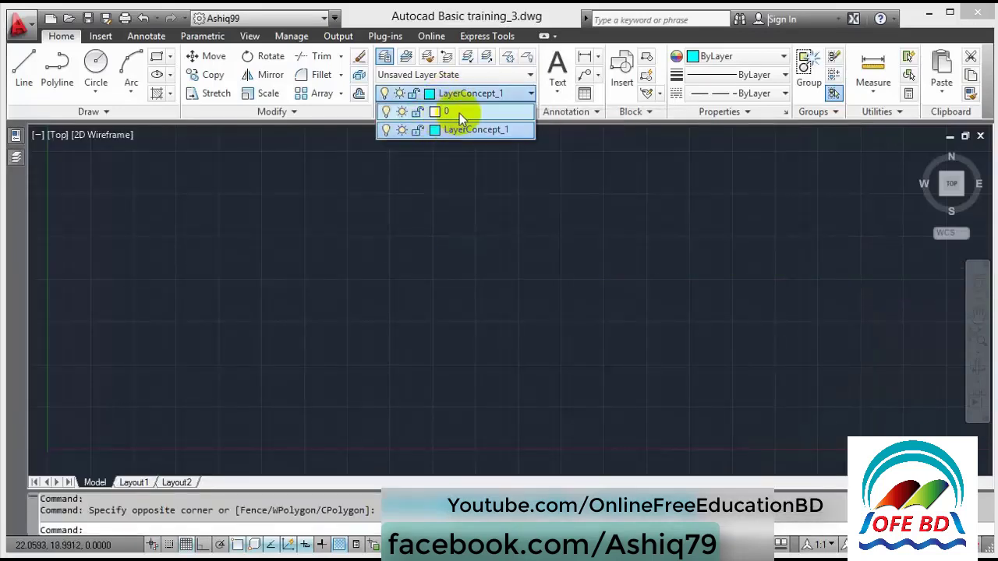
click(459, 113)
click(95, 64)
click(214, 243)
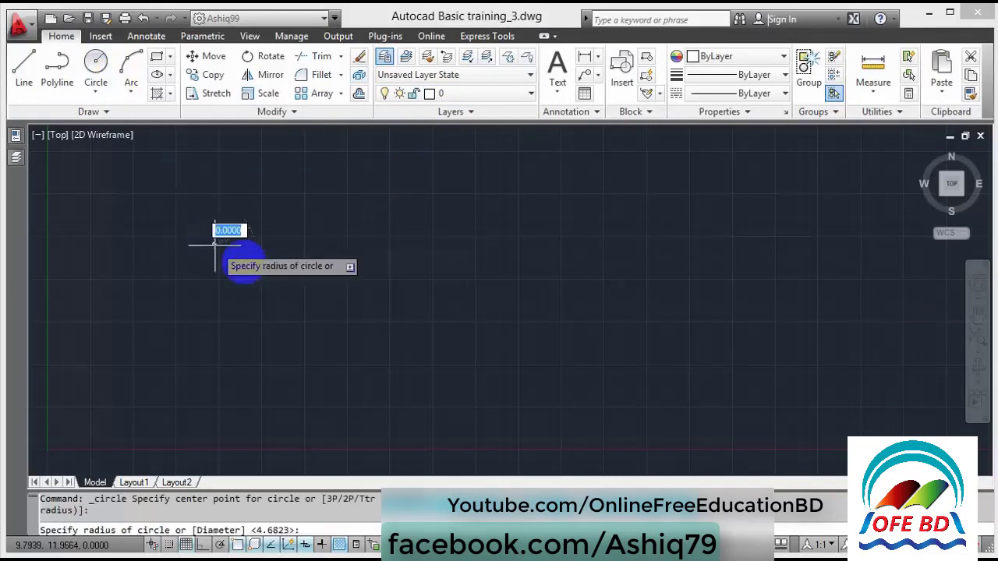
click(257, 265)
Step: Make LayerConcept_1 current, draw a cyan dashed circle to the right, and select it
click(482, 94)
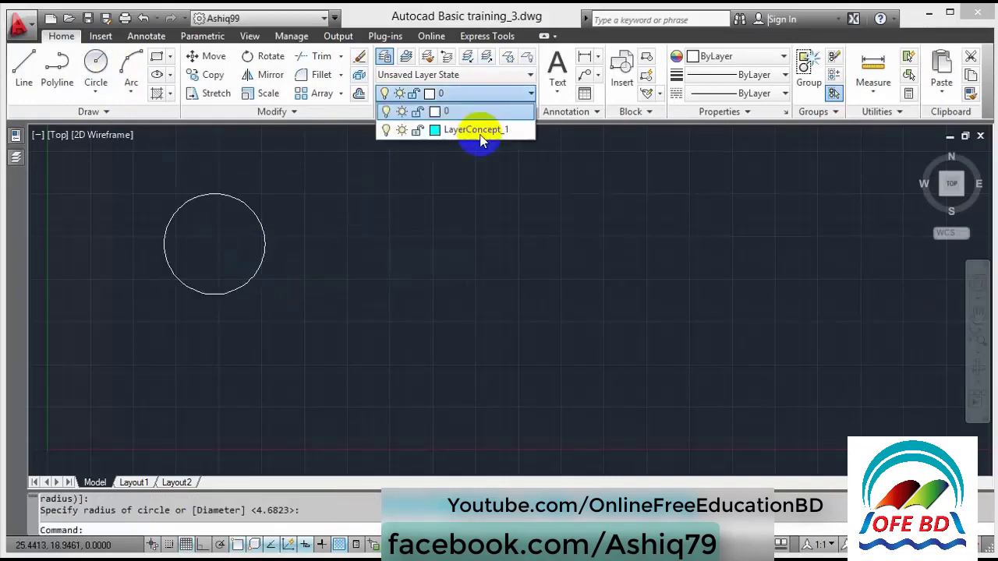
click(479, 131)
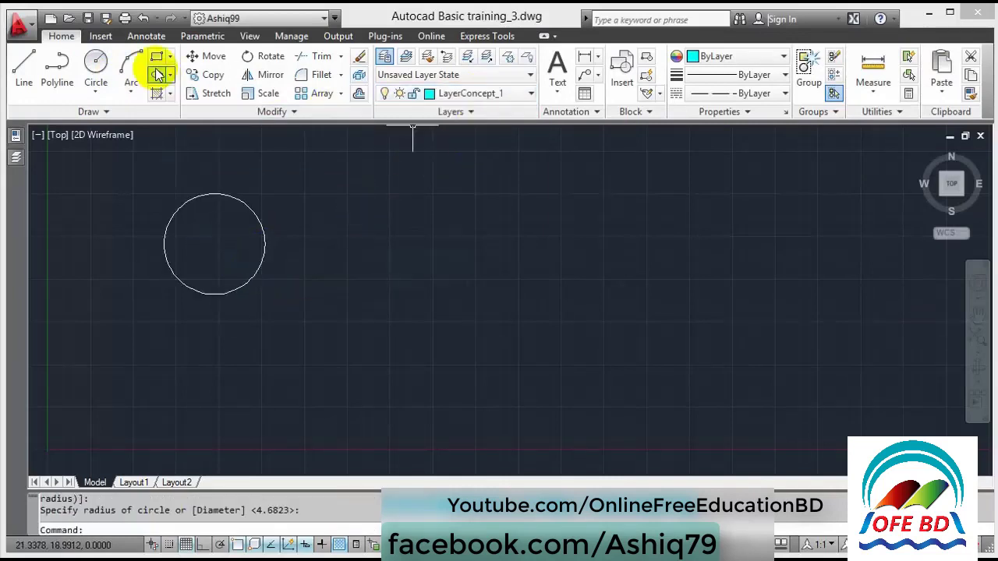
click(96, 62)
click(343, 227)
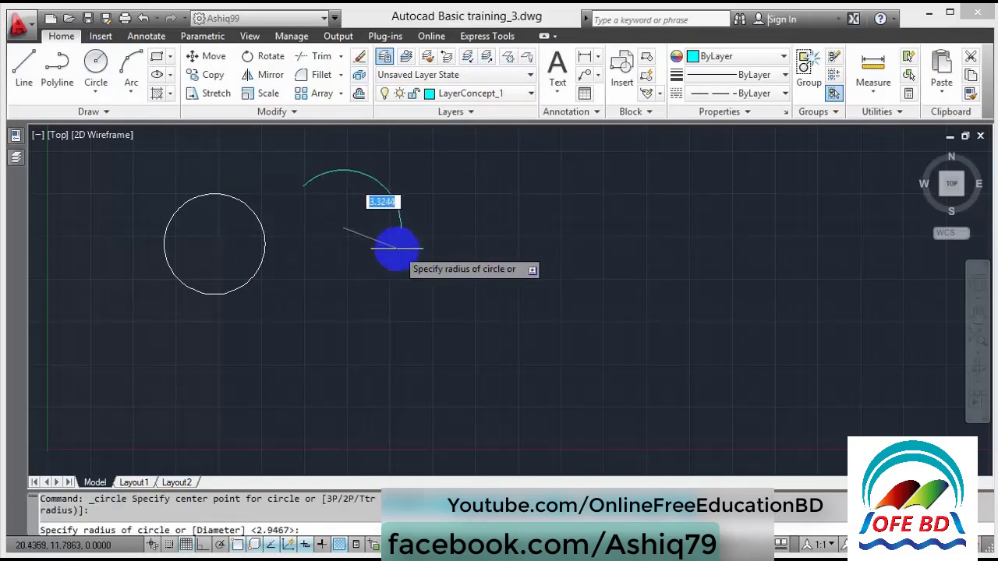
click(388, 246)
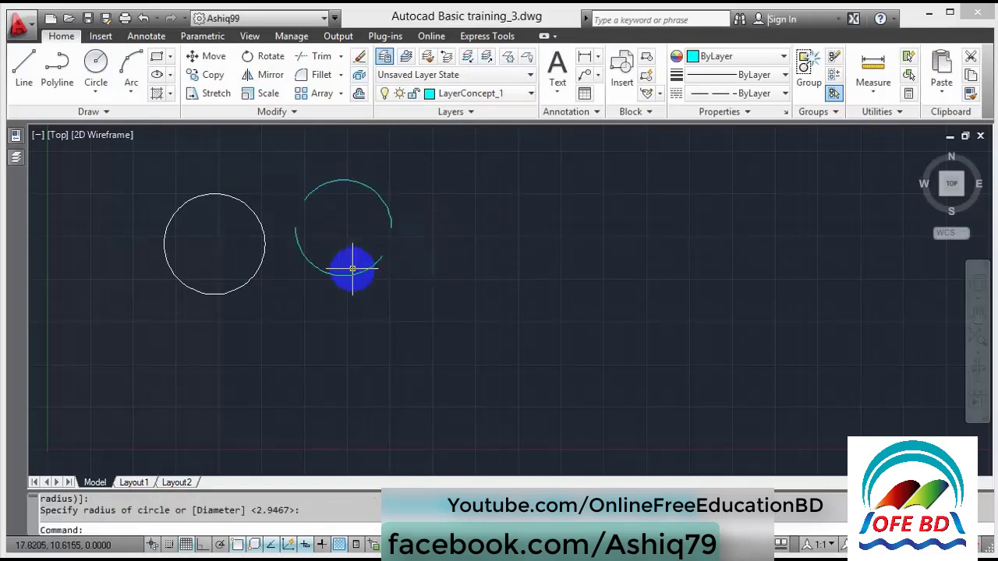
click(456, 93)
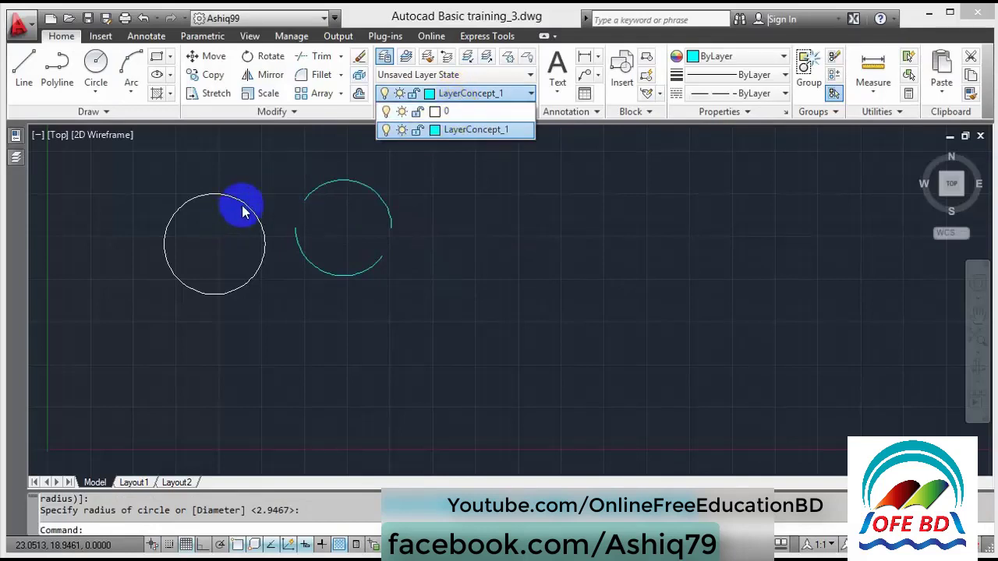
click(430, 134)
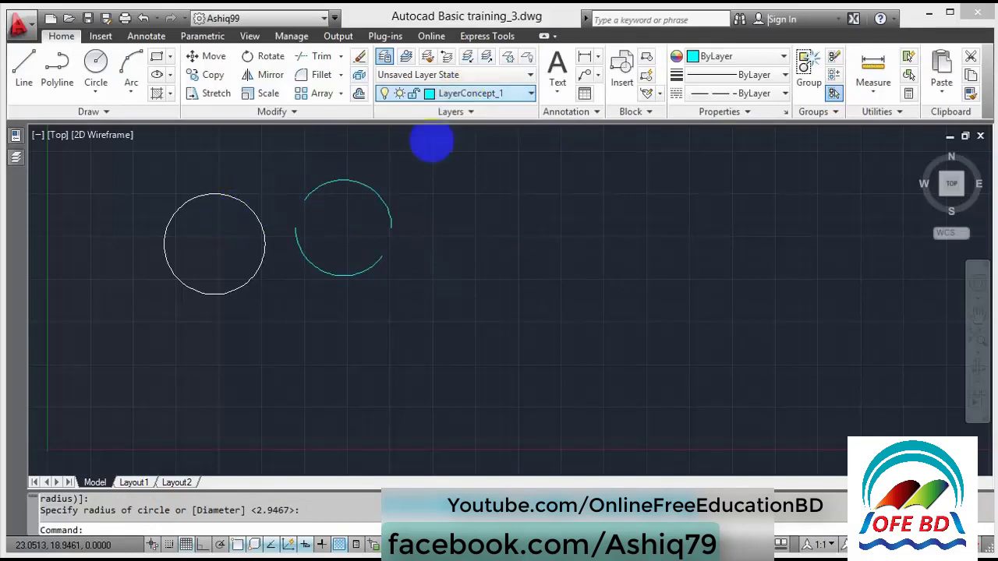
click(379, 200)
mouse_move(37, 413)
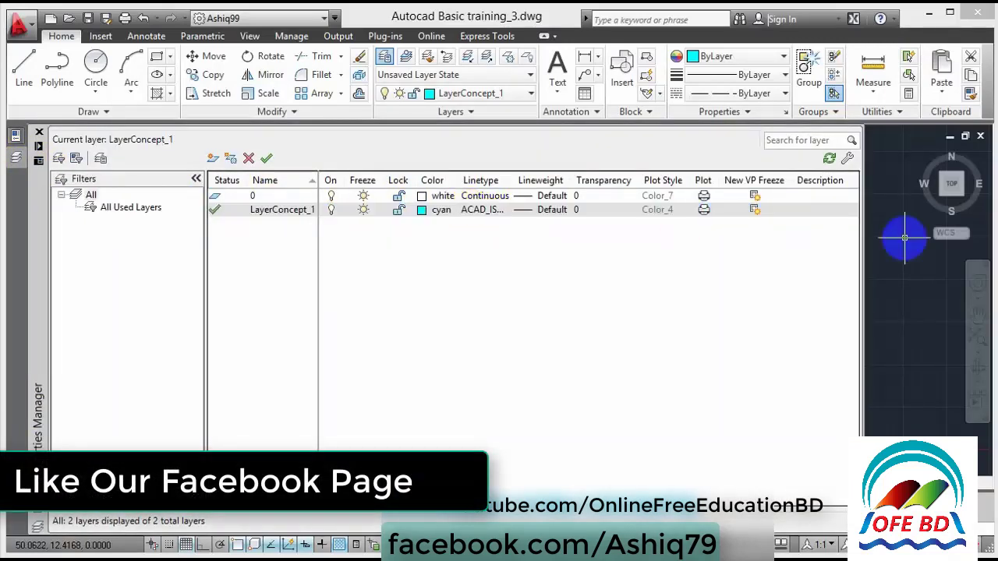
click(904, 237)
click(429, 241)
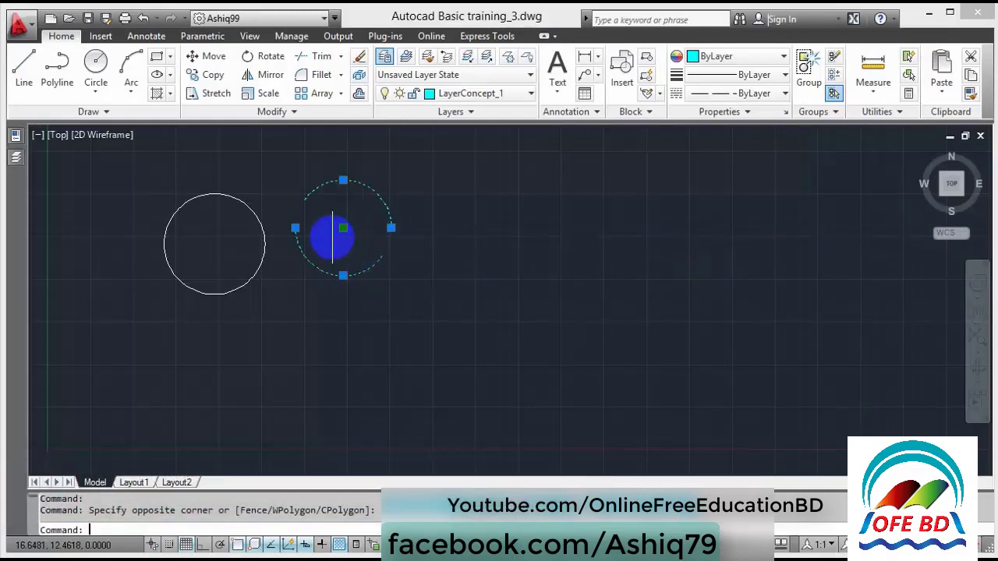
key(Escape)
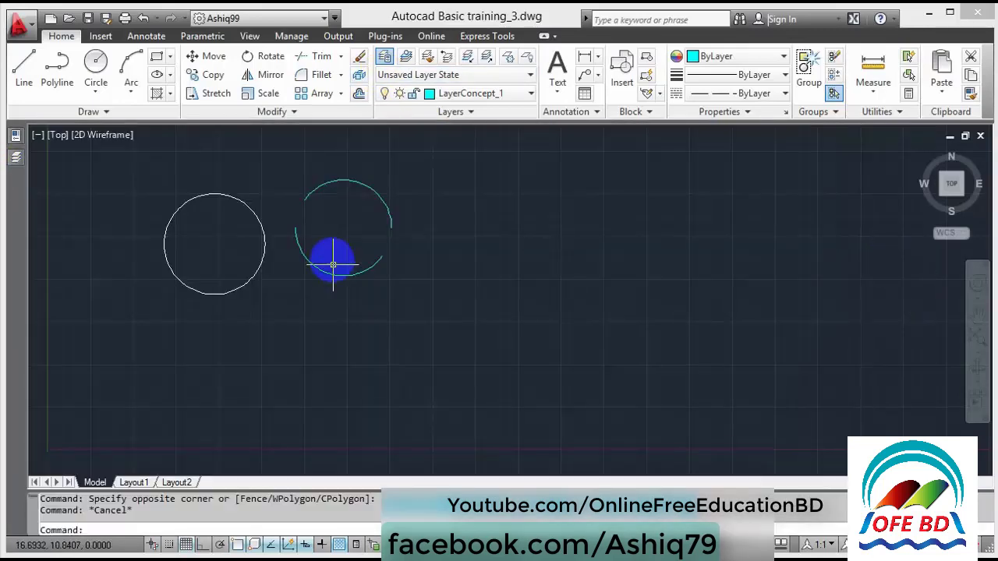
click(335, 271)
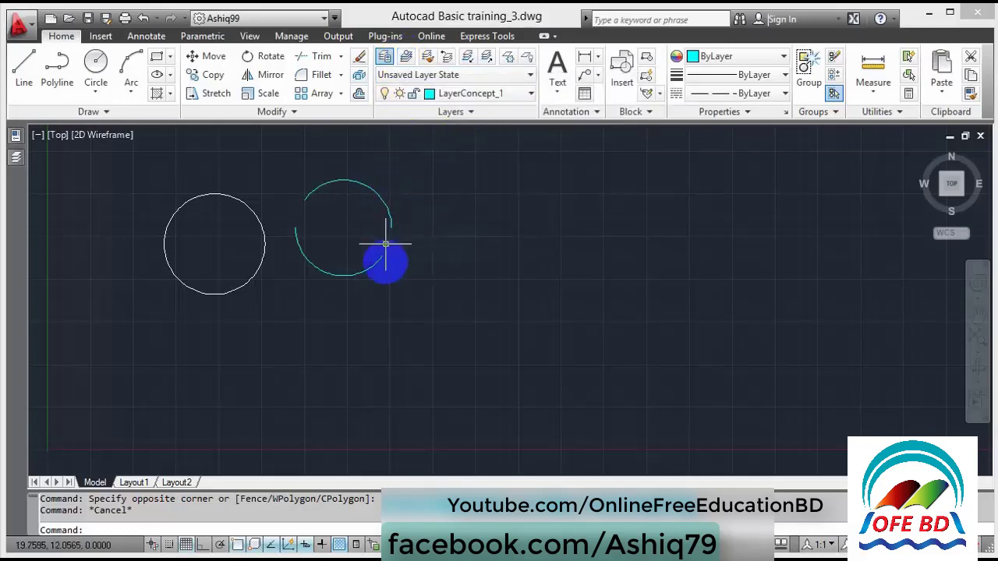
click(13, 159)
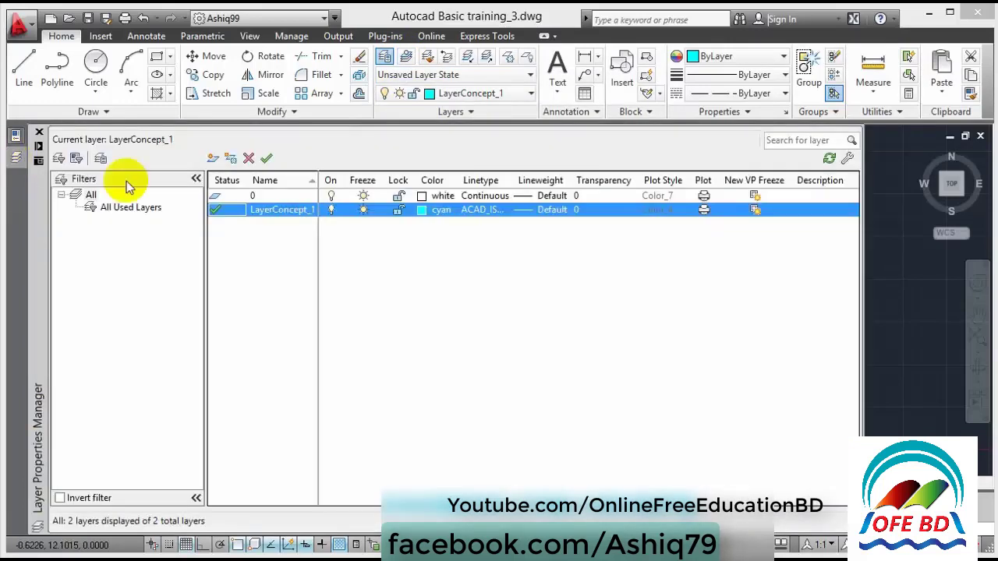
Step: Create Layer1 with yellow colour and Continuous linetype
click(212, 158)
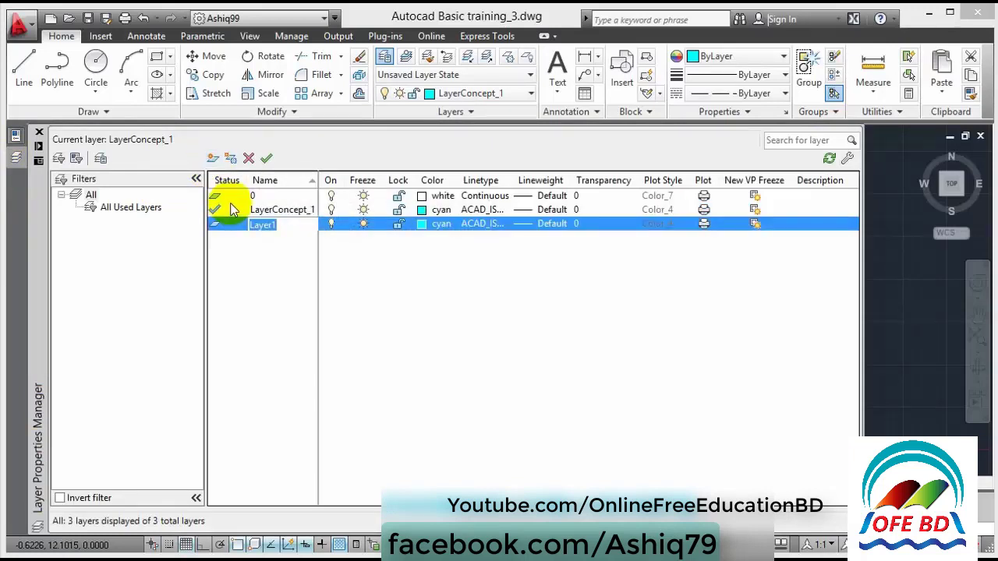
click(425, 226)
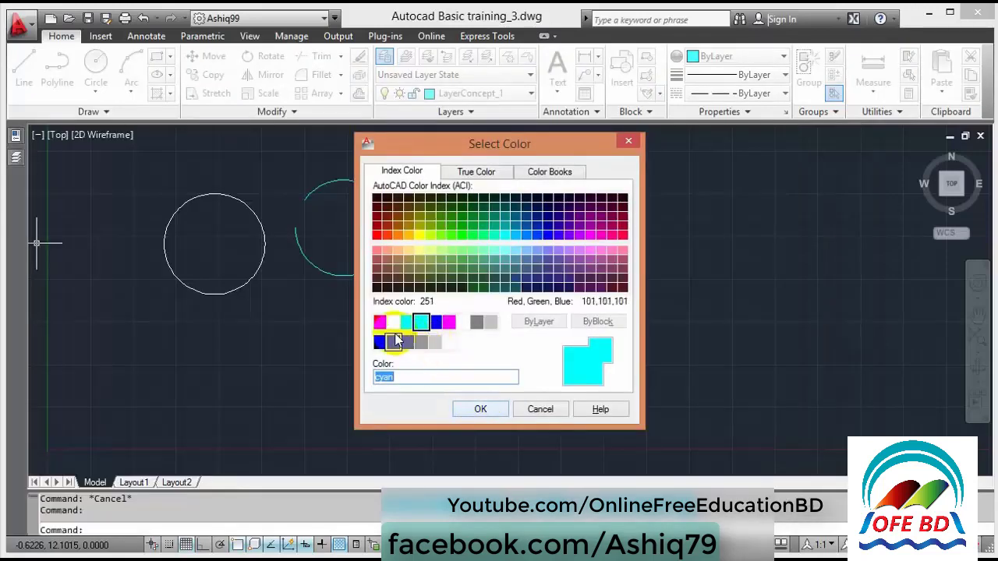
click(392, 322)
click(476, 408)
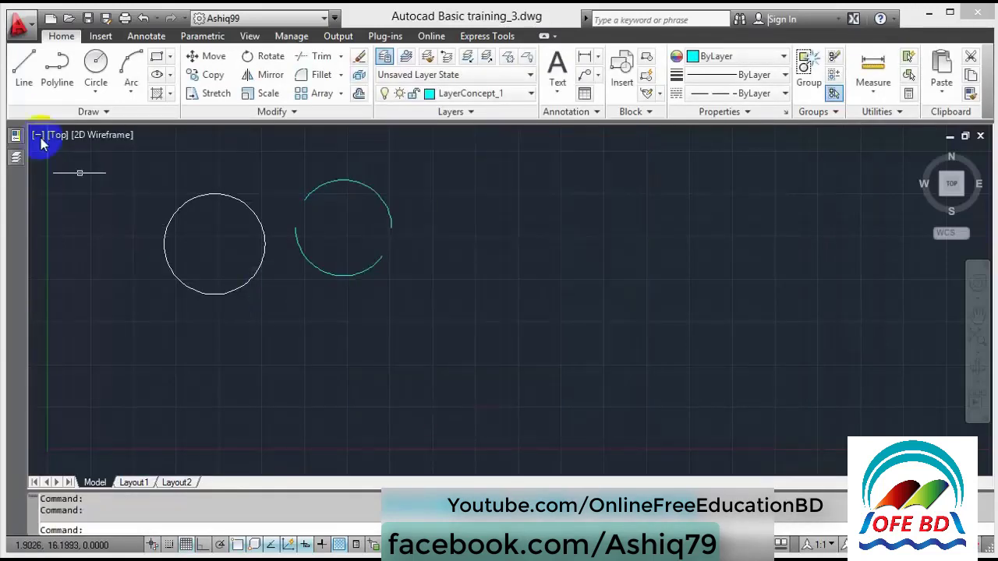
click(15, 160)
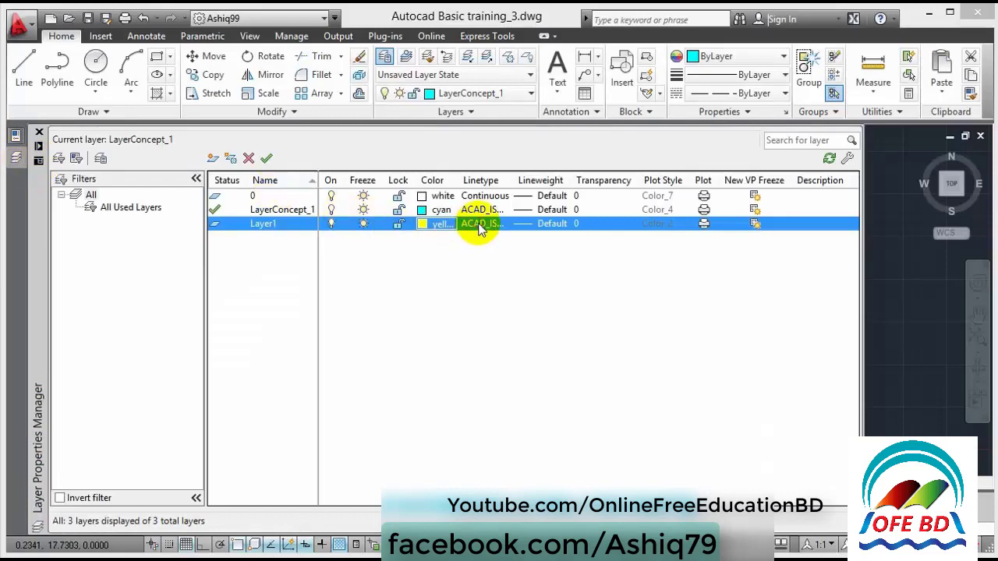
click(480, 226)
click(379, 260)
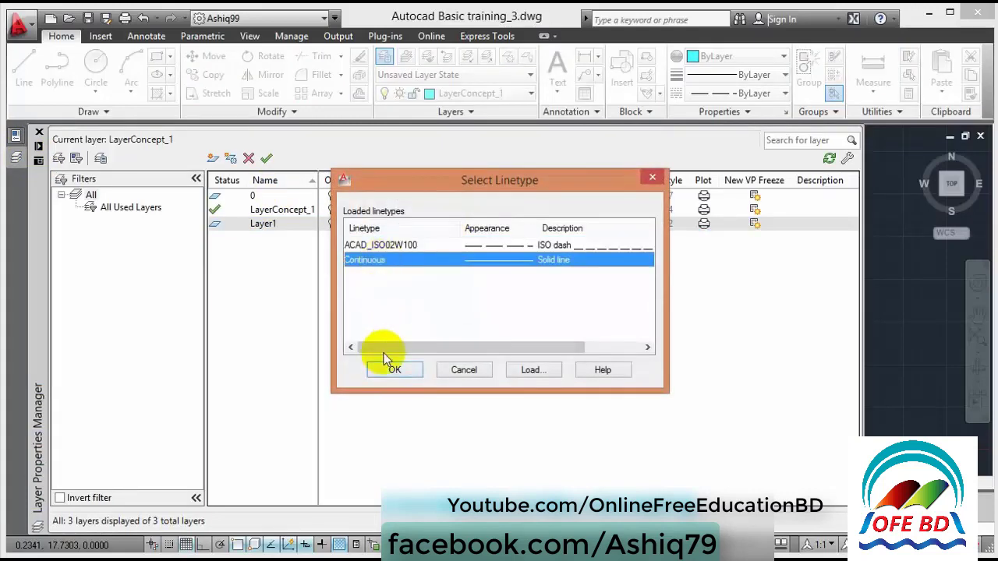
click(395, 372)
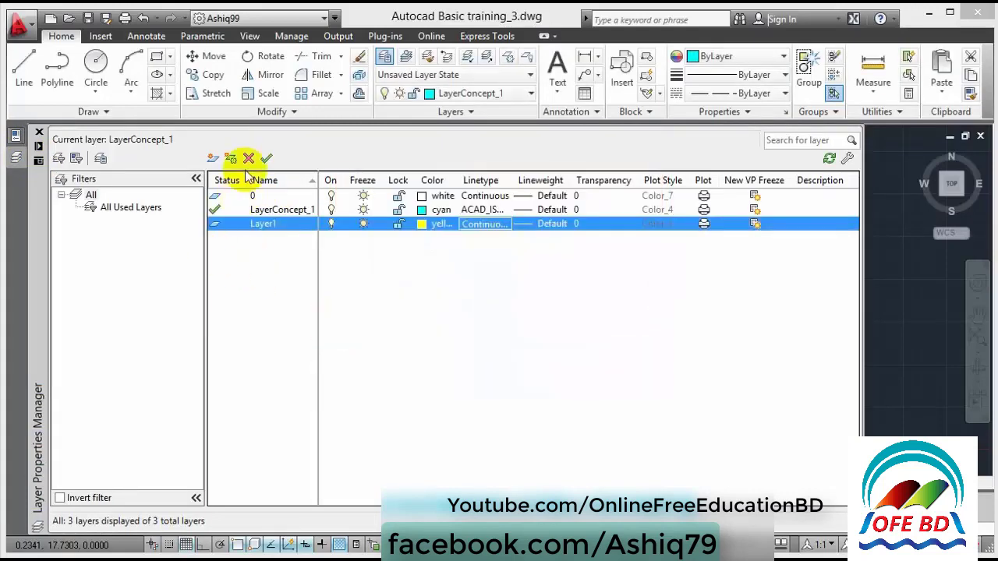
Step: Create Layer2 and set its colour to red
click(213, 158)
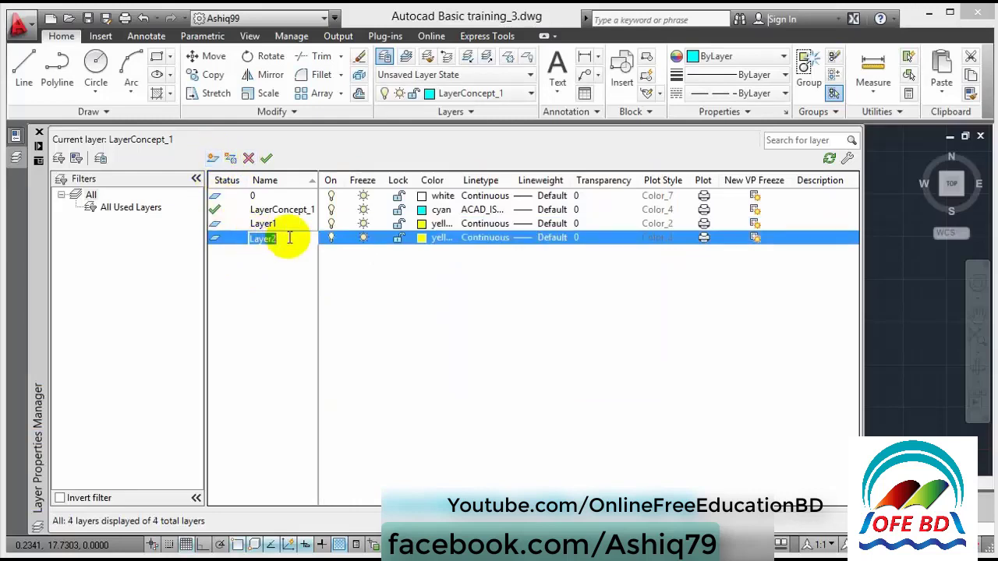
click(422, 237)
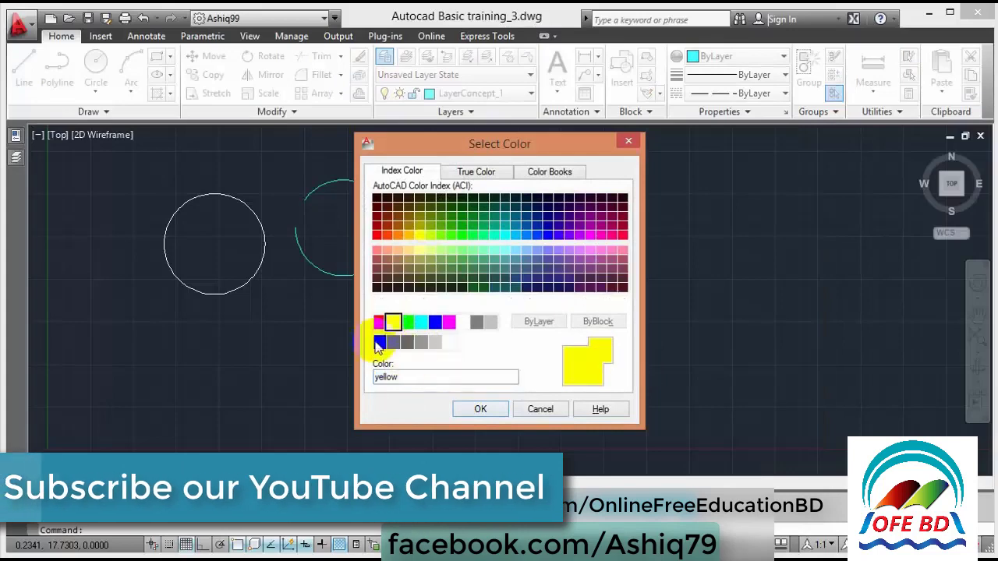
click(380, 322)
click(477, 411)
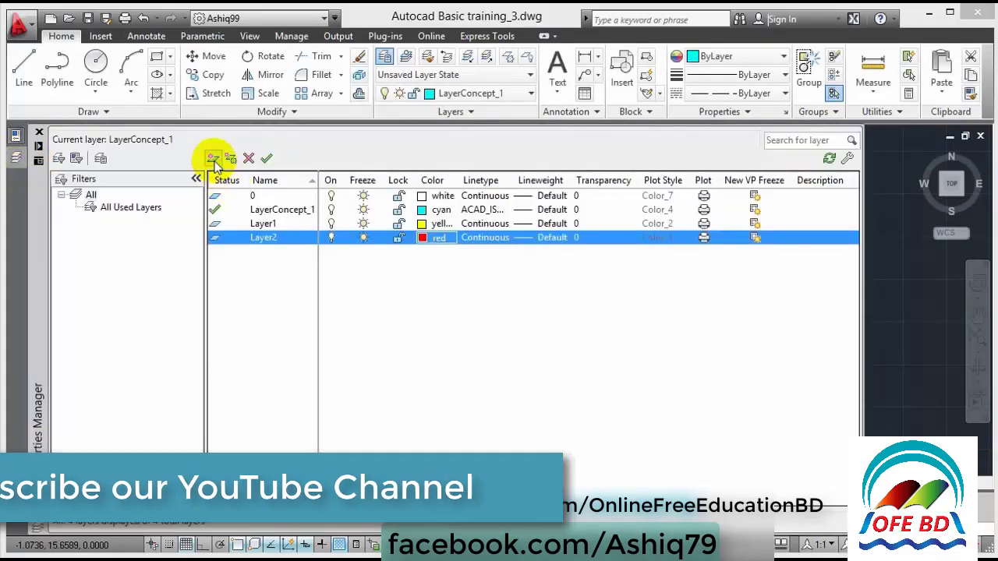
Step: Create Layer3 and set its colour to magenta
click(213, 159)
click(424, 254)
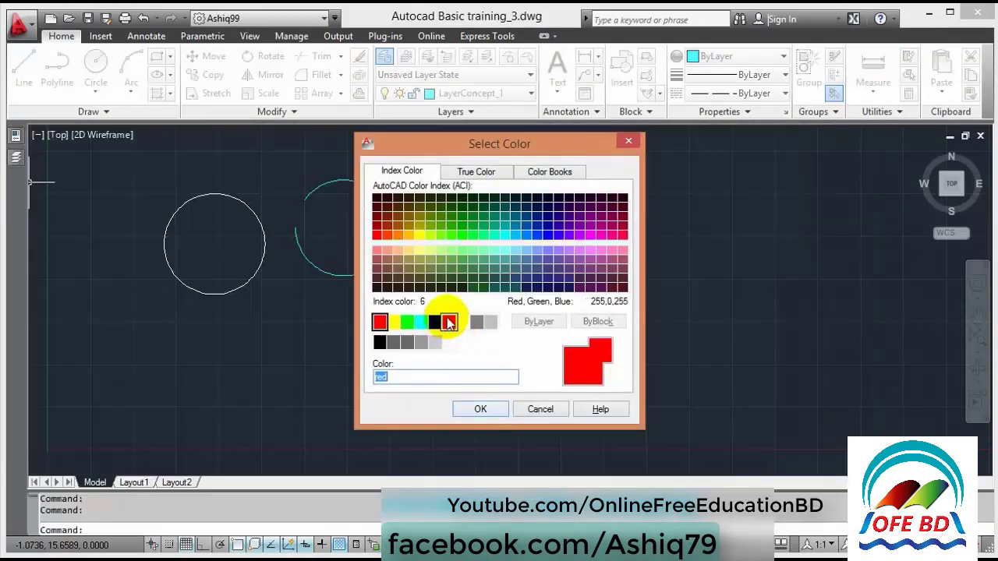
click(448, 322)
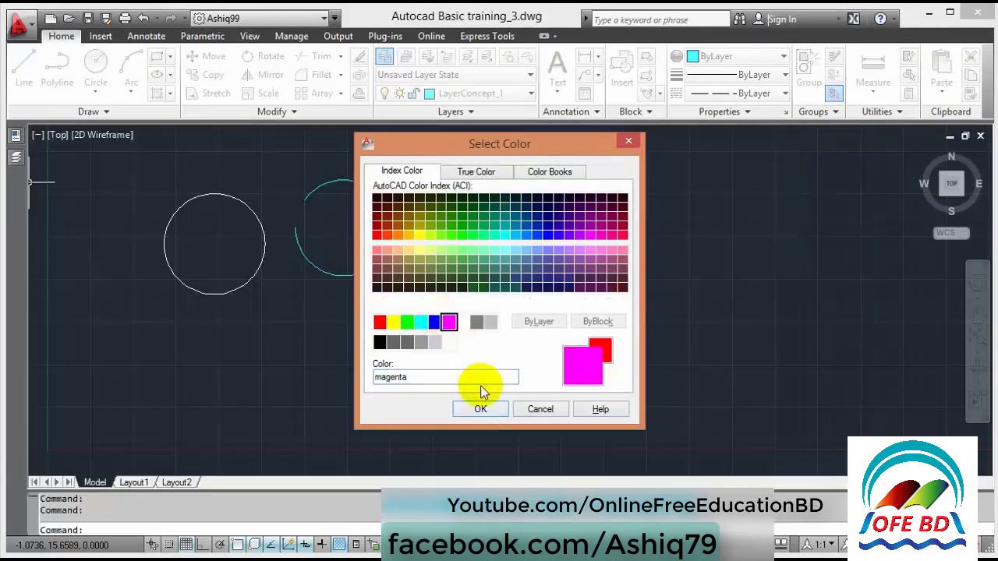
click(484, 411)
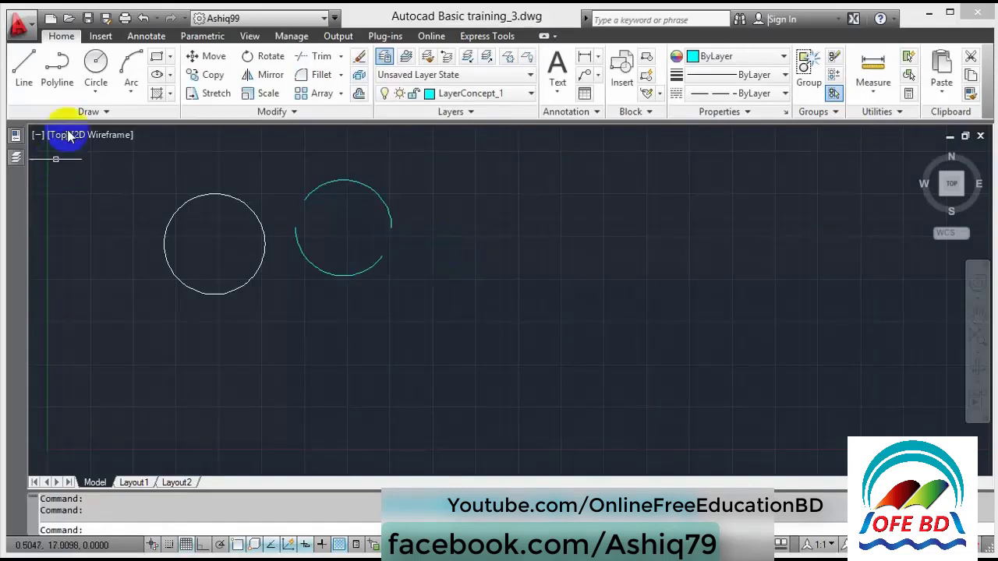
Step: Draw a third cyan dashed circle right of and slightly below the dashed circle
click(96, 67)
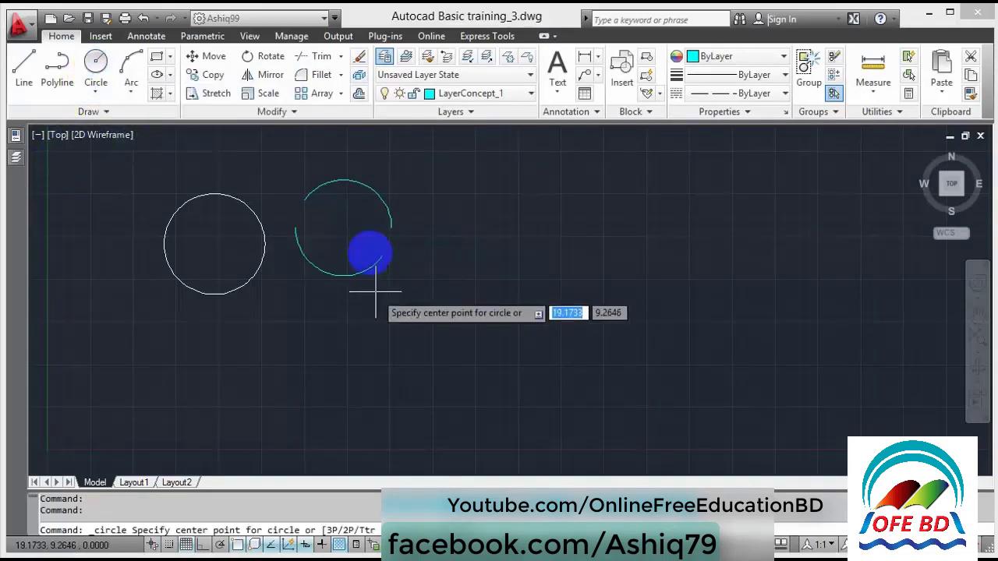
click(473, 272)
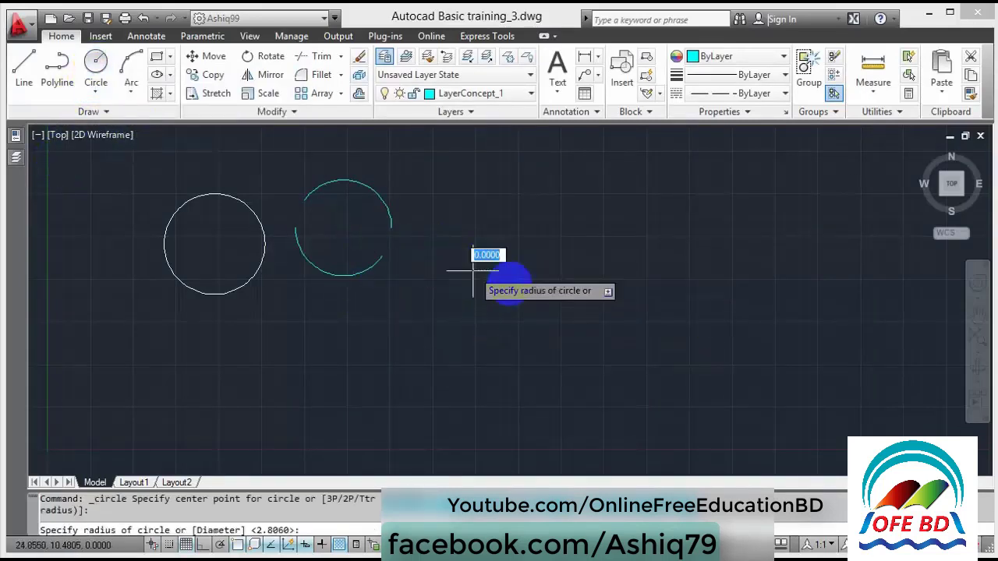
click(512, 279)
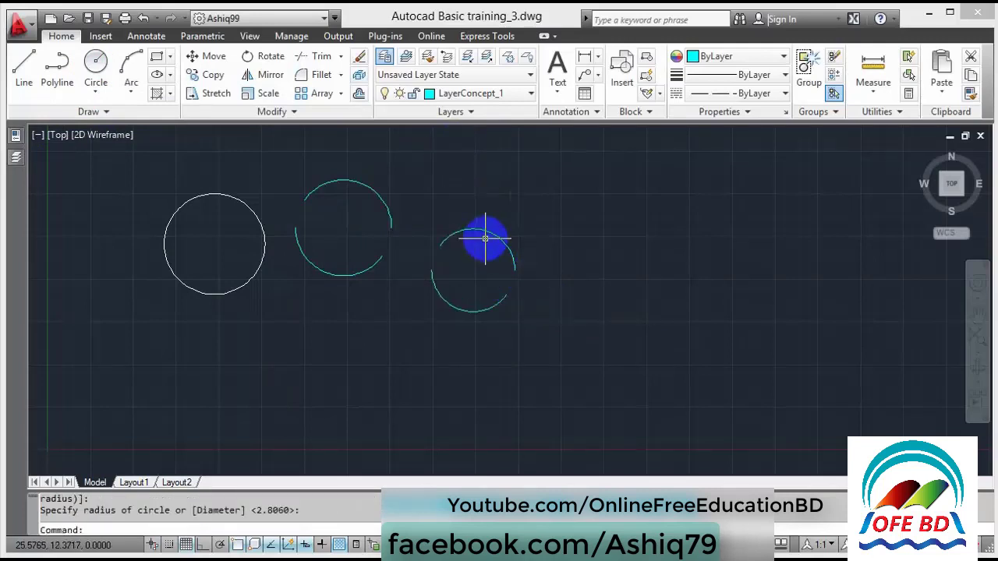
click(466, 93)
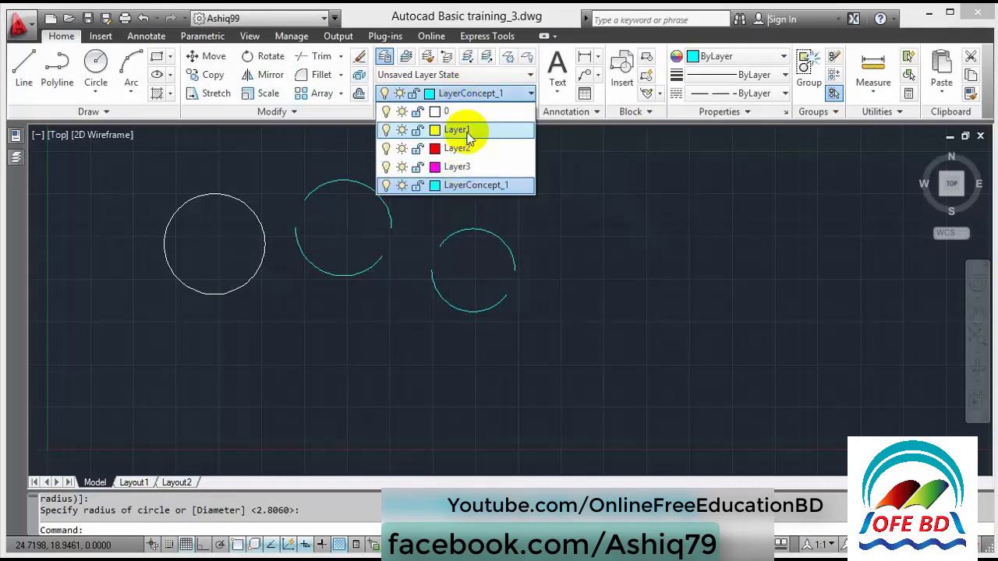
click(477, 94)
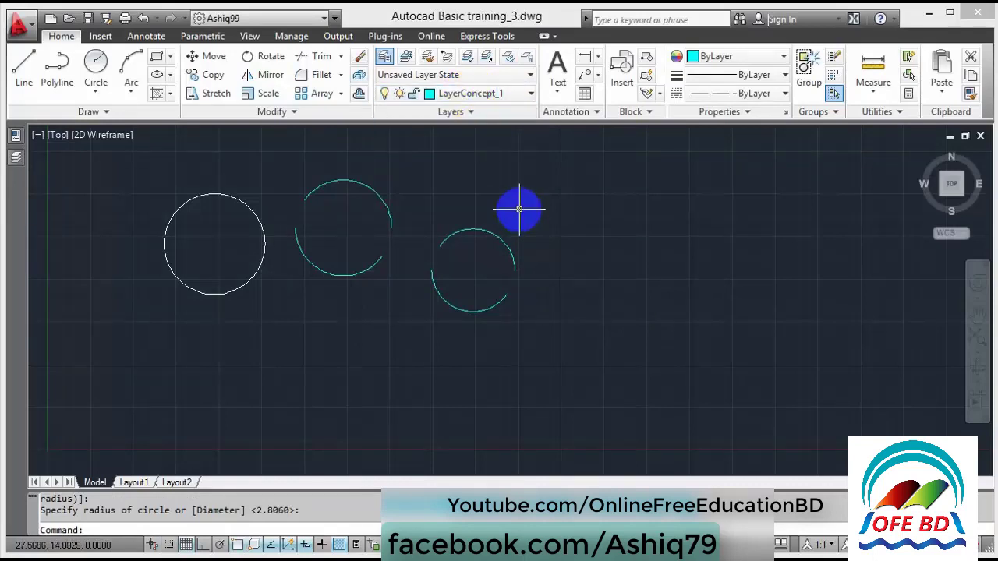
Step: Move the new dashed circle onto Layer1 so it shows solid yellow
click(491, 231)
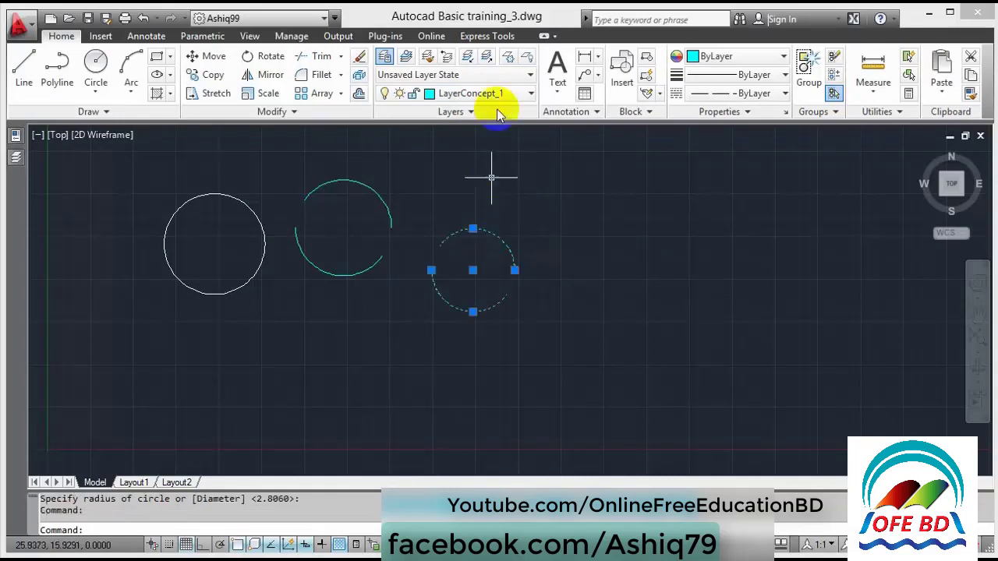
click(490, 93)
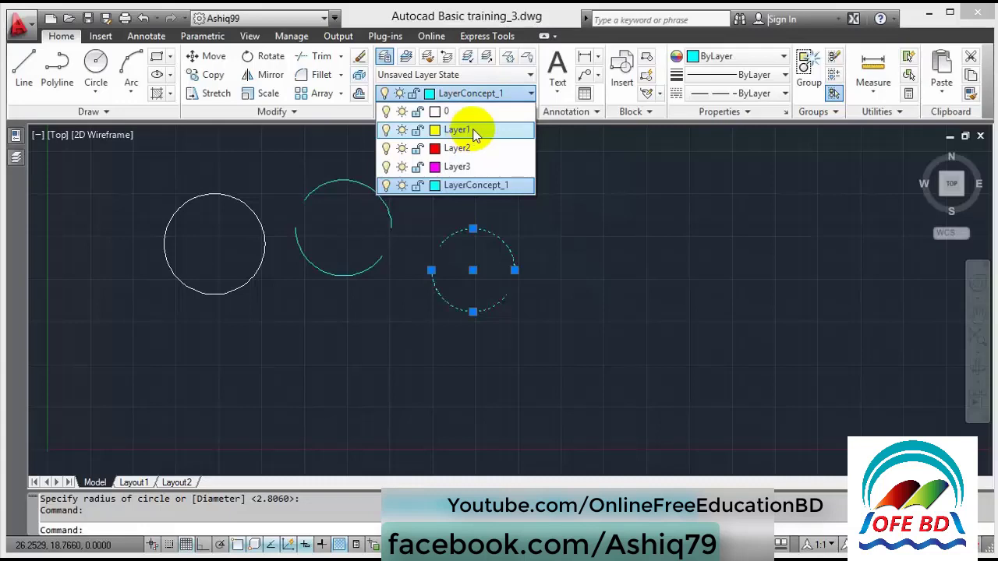
click(474, 130)
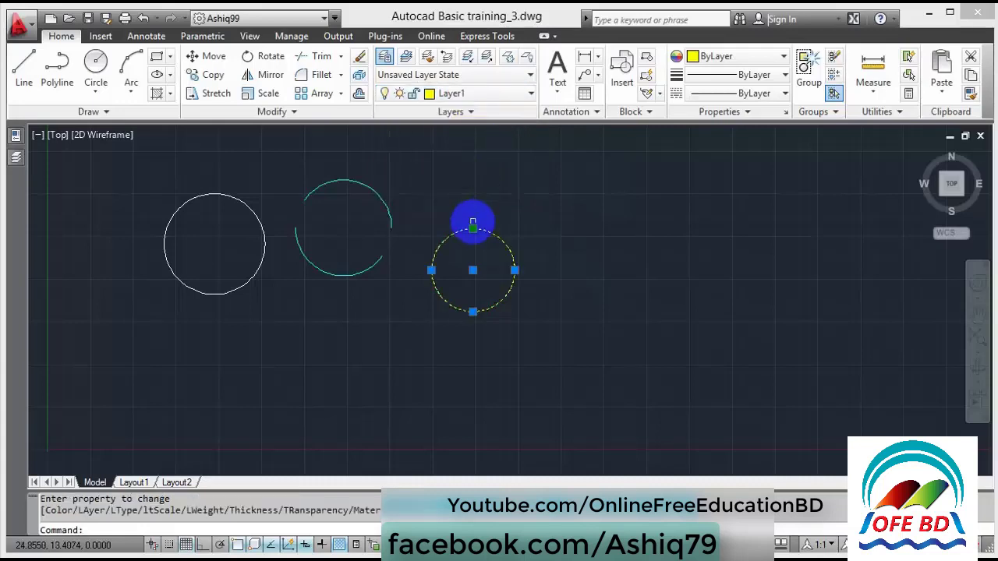
key(Escape)
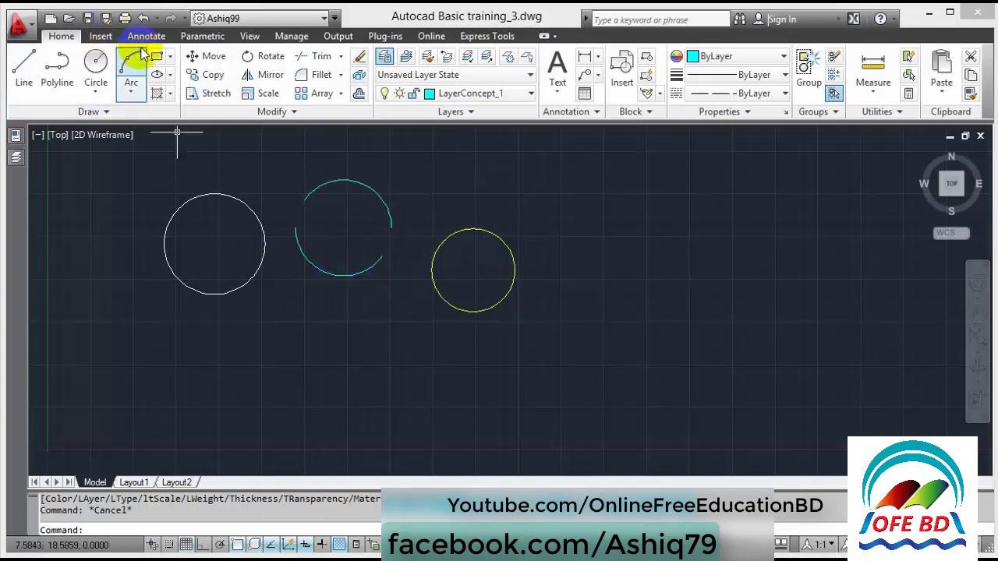
Step: Draw a cyan rectangle on LayerConcept_1 below the three circles
click(155, 57)
click(331, 403)
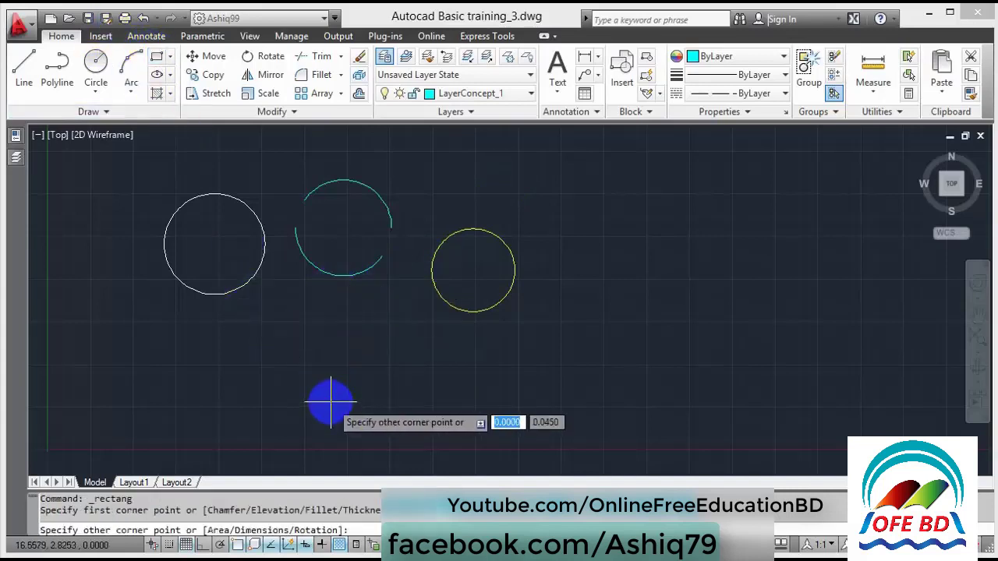
click(408, 319)
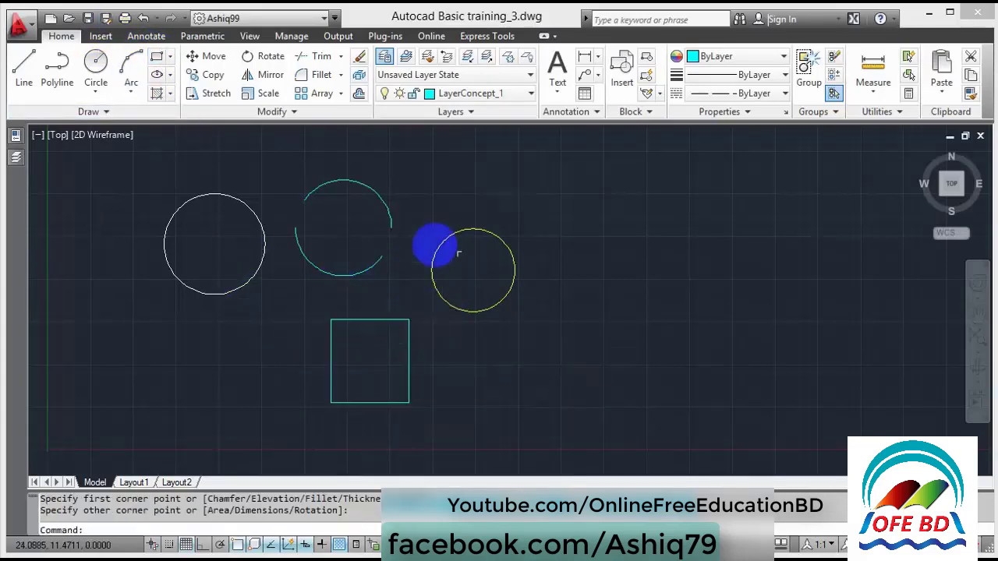
click(473, 94)
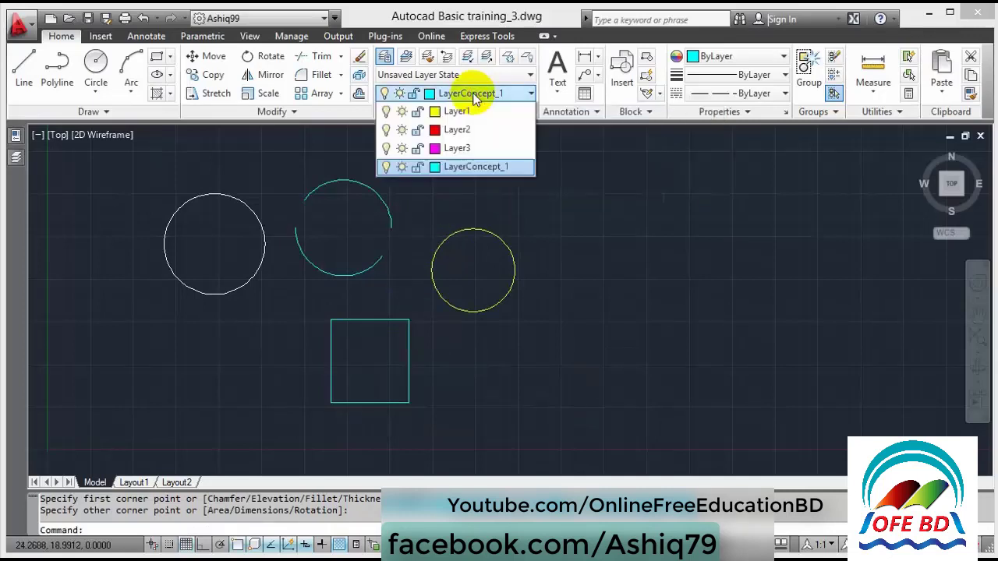
Step: Apply Make Object's Layer Current to the rectangle, then to the yellow circle, making Layer1 current
click(472, 93)
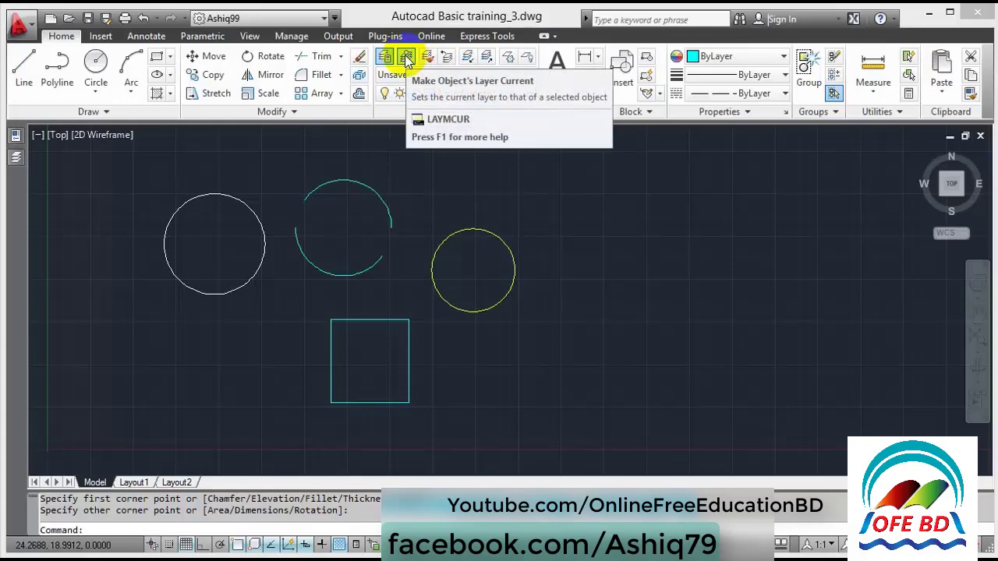
click(406, 61)
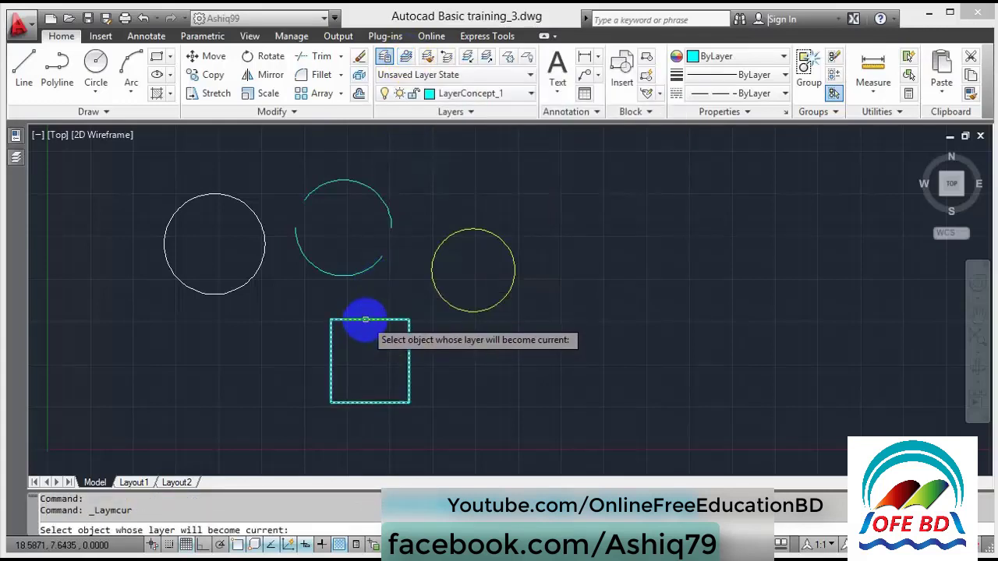
click(366, 320)
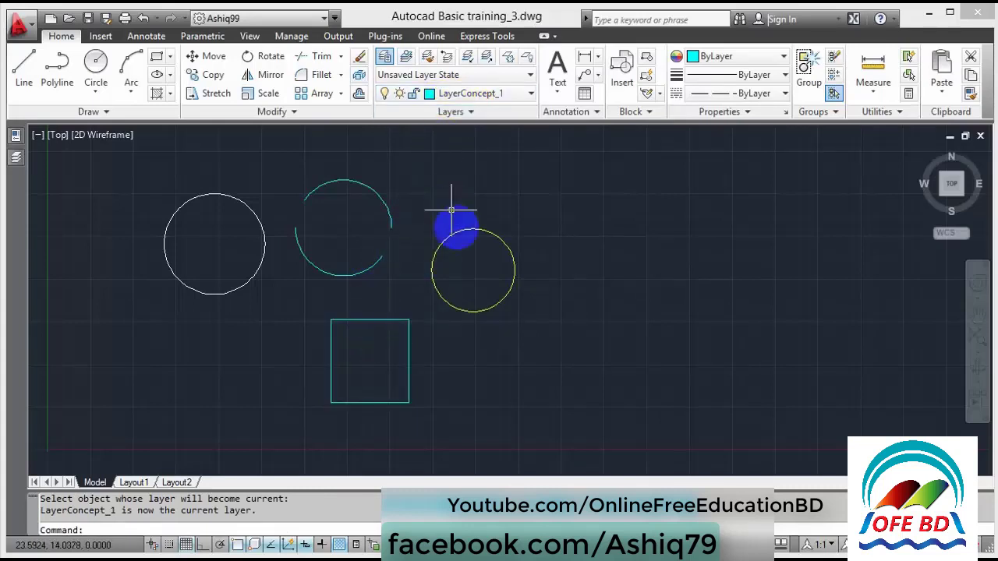
click(406, 59)
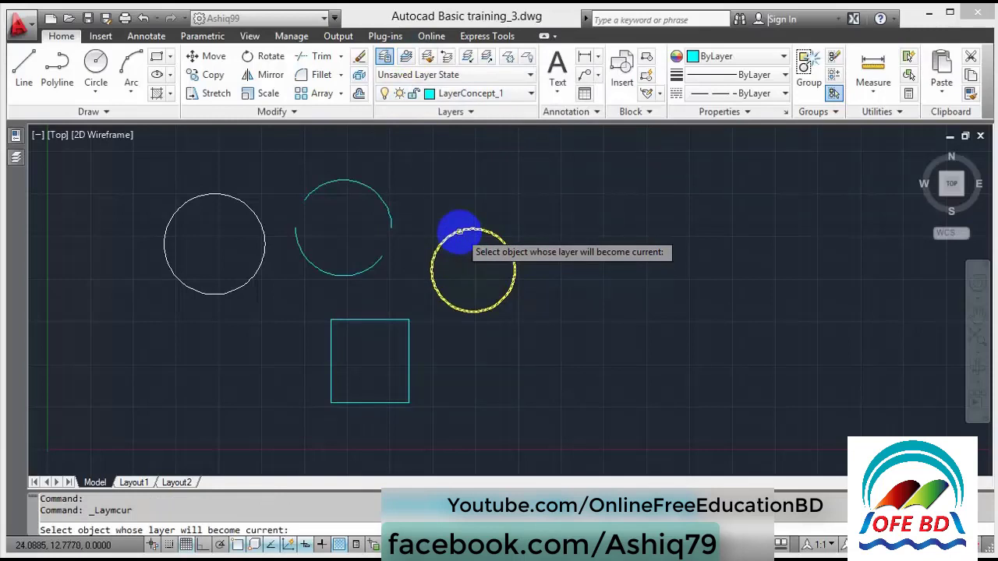
click(462, 233)
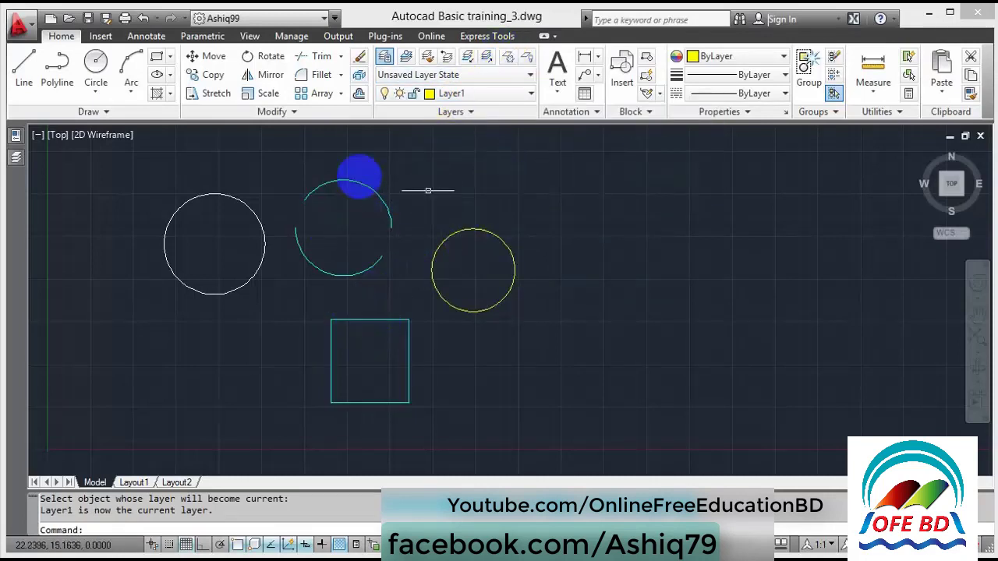
Step: Draw a yellow Layer1 rectangle to the right of the yellow circle
click(156, 62)
click(600, 329)
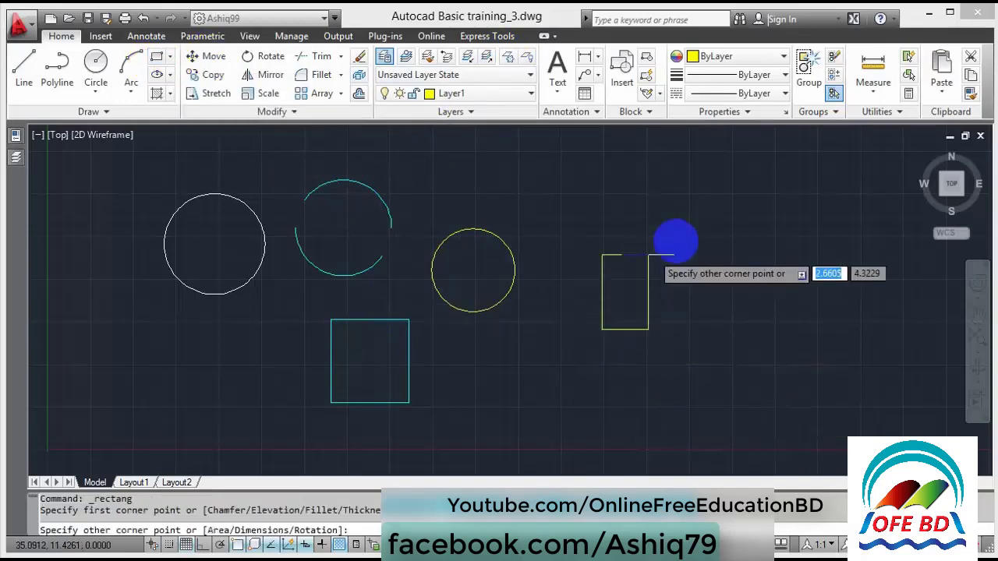
click(704, 239)
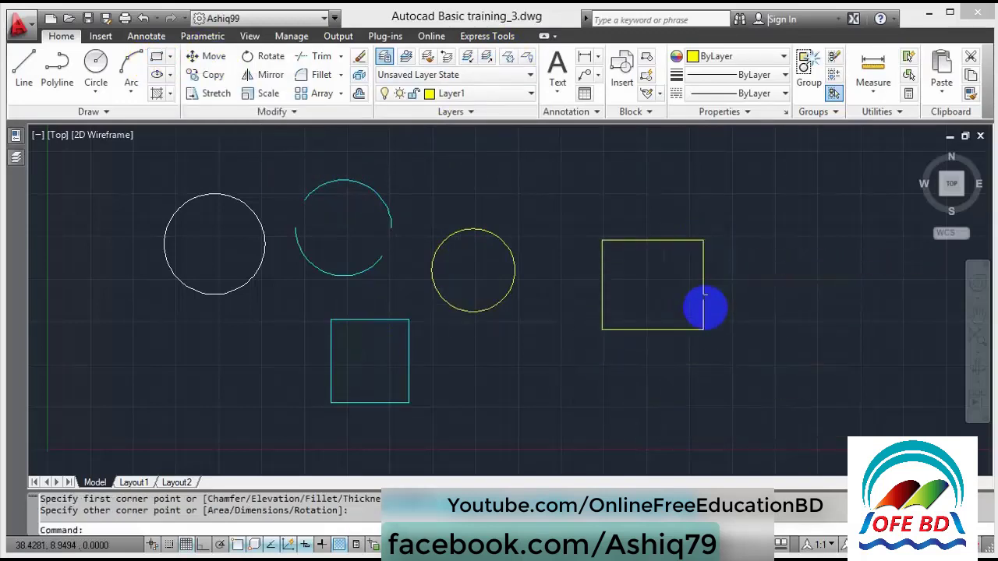
click(458, 94)
click(457, 93)
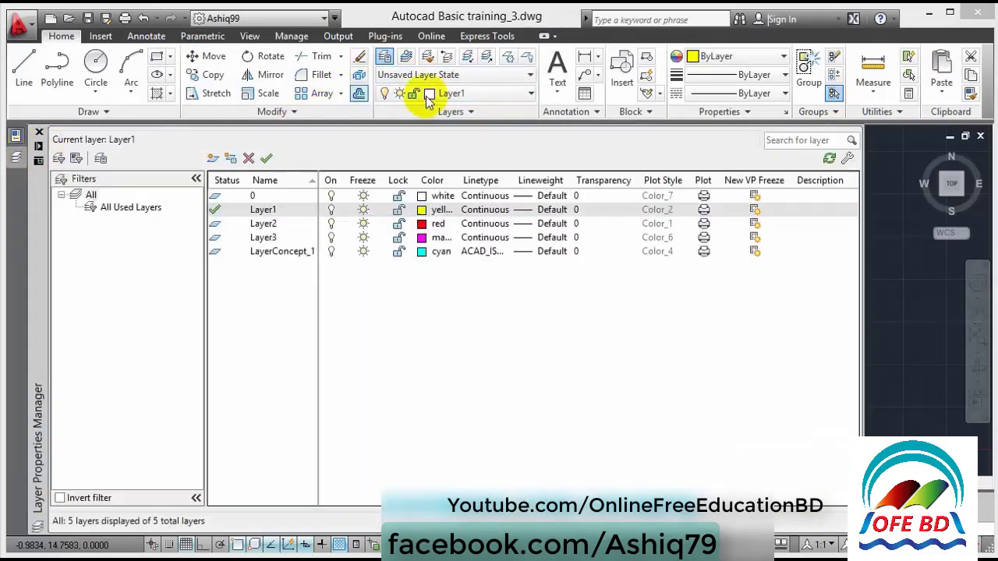
Step: Switch off LayerConcept_1 in the Layer list, hiding the cyan circle and rectangle
click(460, 93)
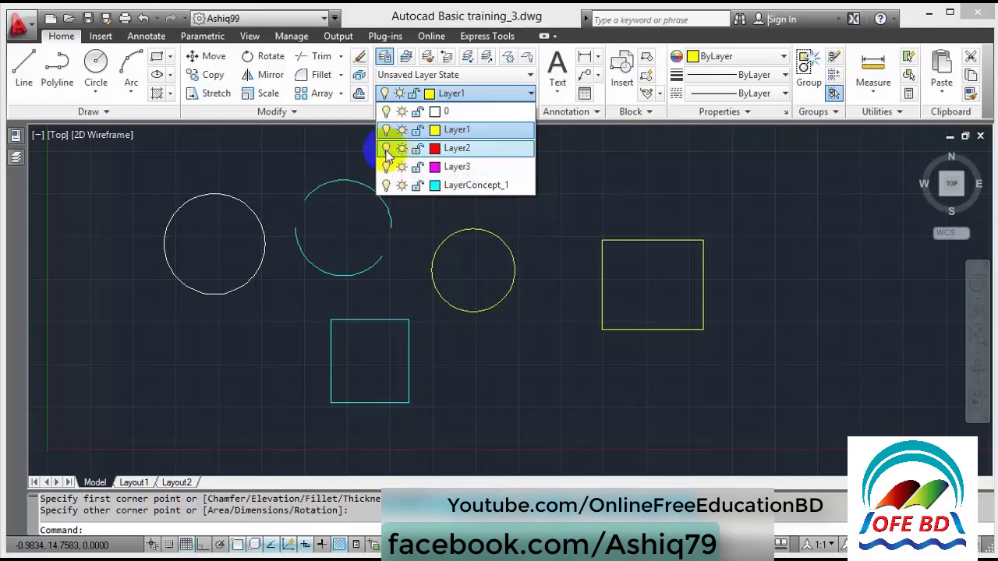
click(386, 187)
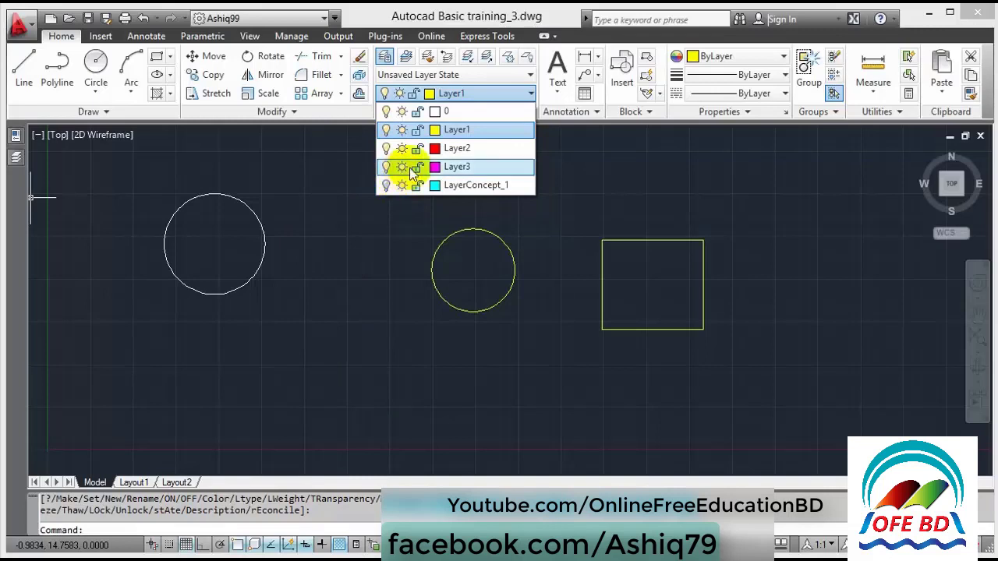
click(478, 133)
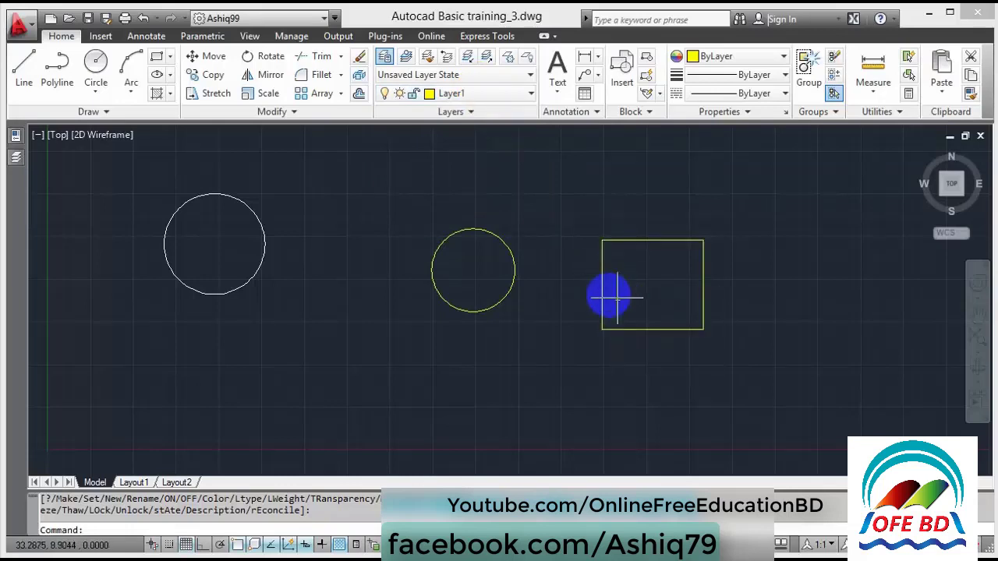
Step: Reassign the yellow rectangle to Layer3 so it turns magenta
click(602, 286)
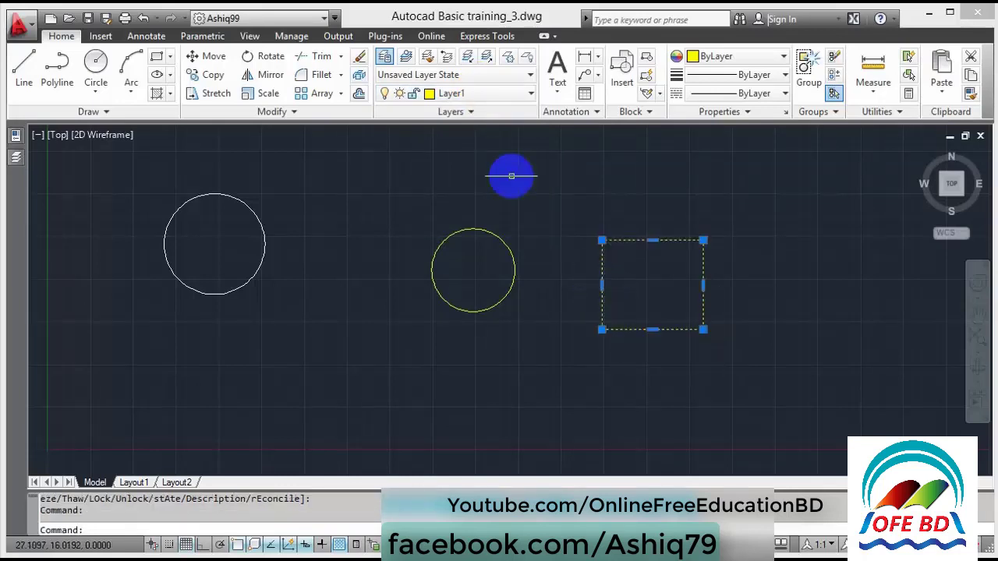
click(459, 94)
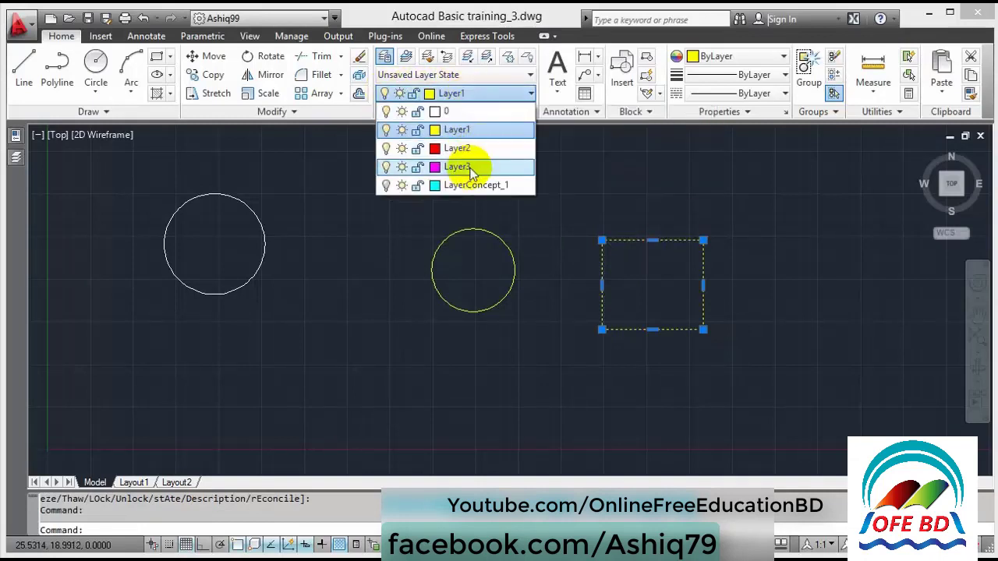
click(470, 168)
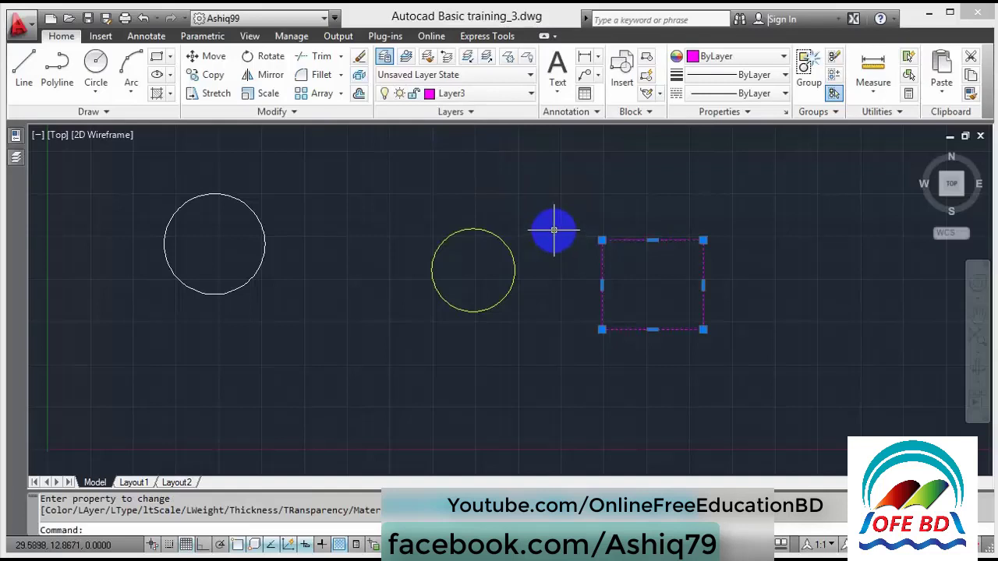
key(Escape)
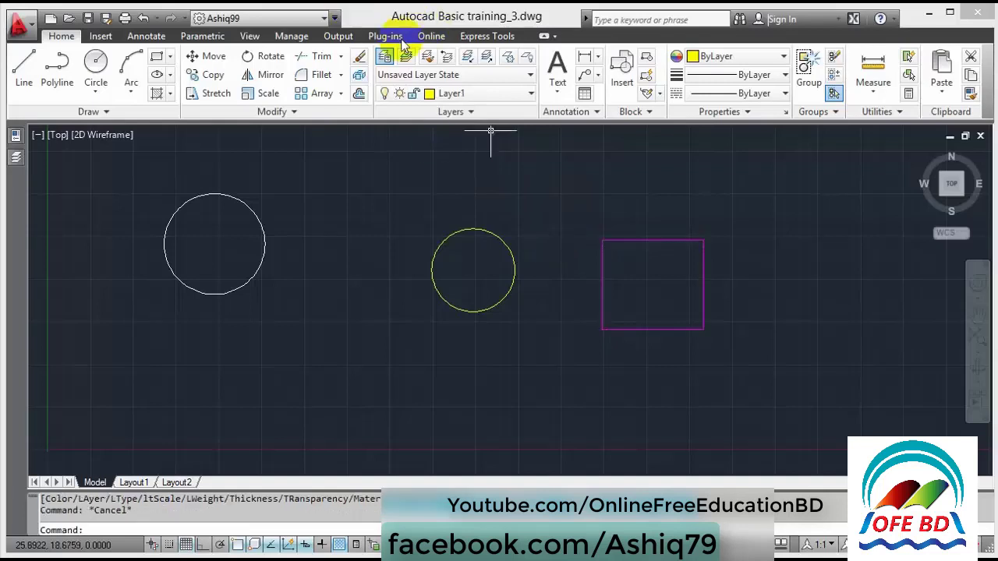
Step: Select the magenta rectangle and use Make Object's Layer Current to make Layer3 current
click(495, 93)
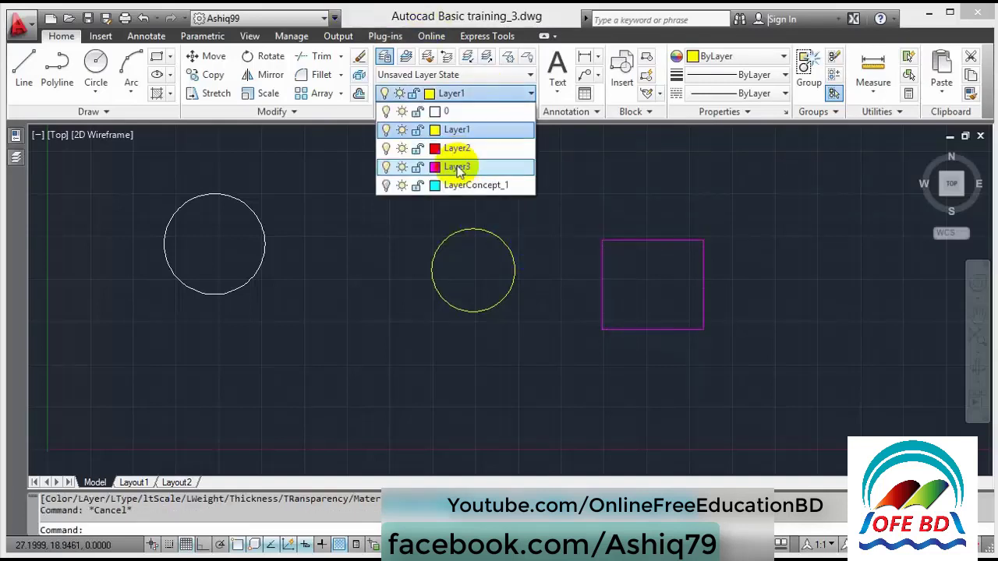
click(483, 93)
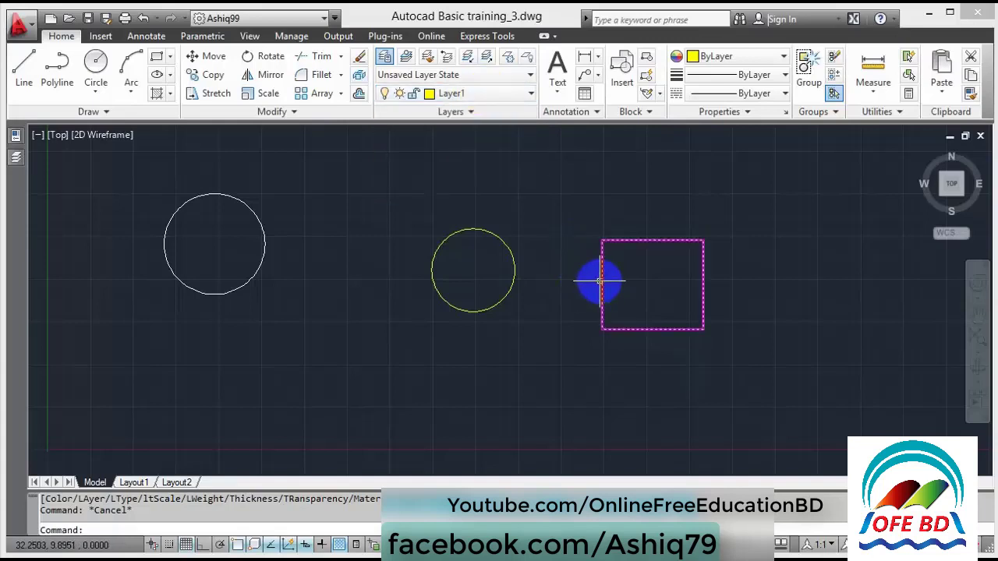
drag(599, 281, 597, 237)
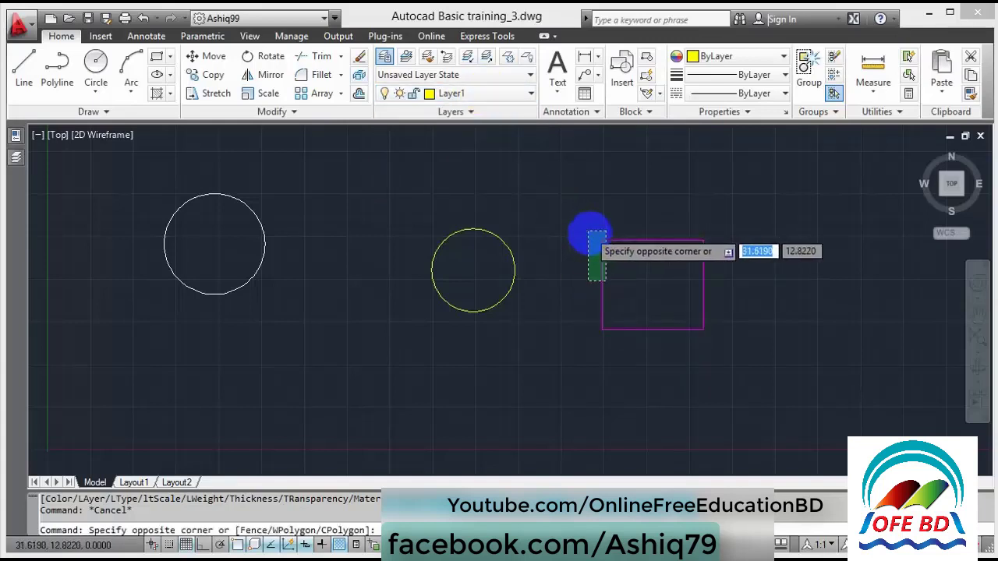
click(428, 58)
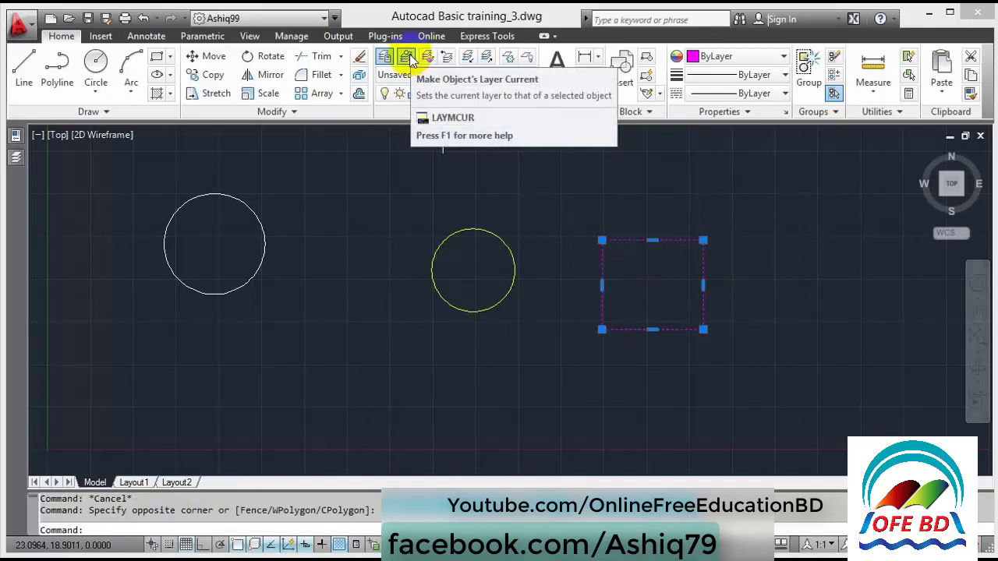
click(408, 59)
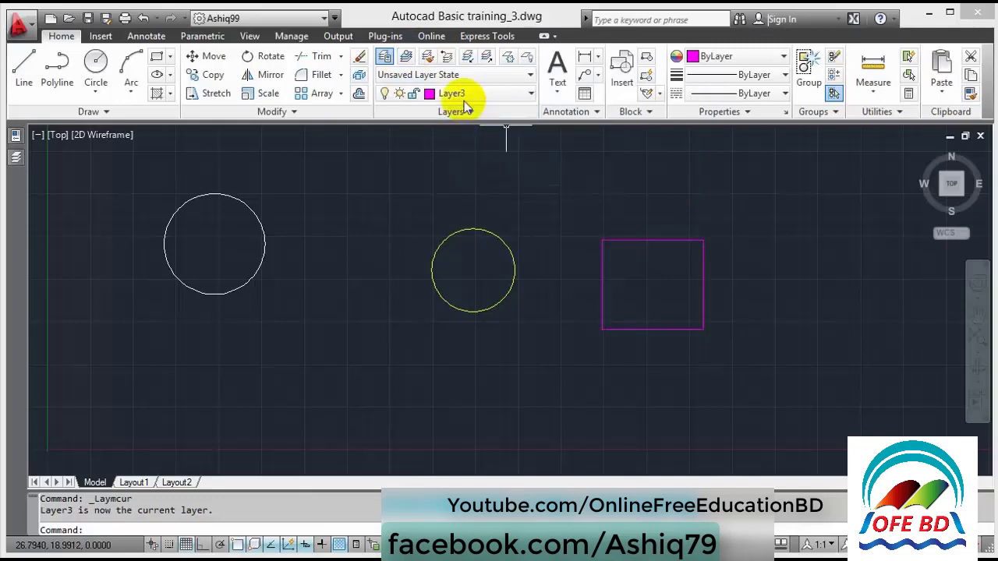